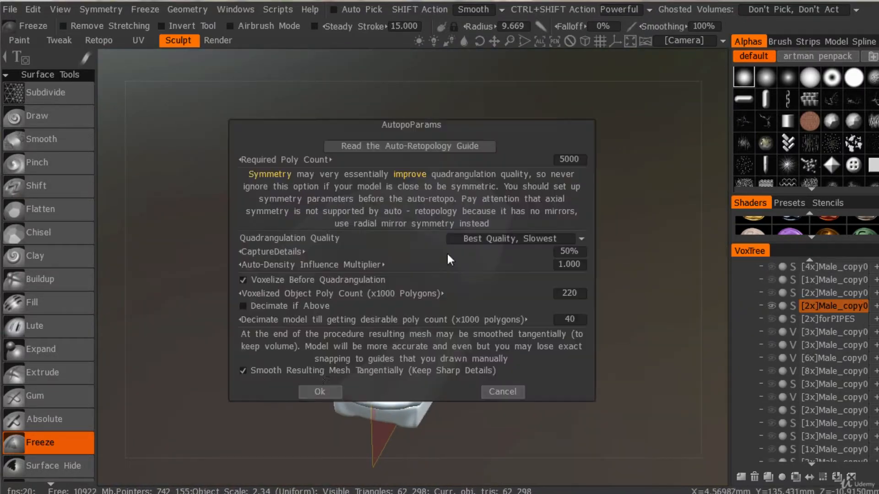
Run auto-retopology with 5000 required polygons at Best Quality, Slowest, and inspect the generated quad mesh up close.
left_click(320, 390)
left_click(320, 134)
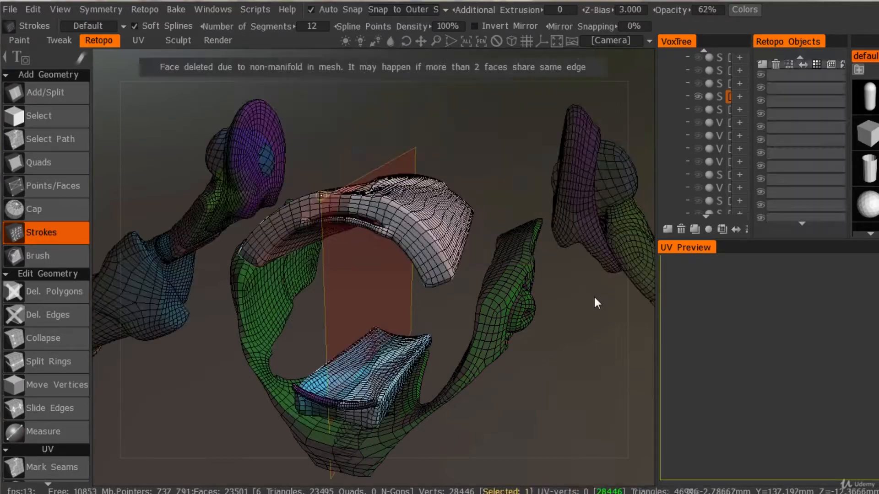
left_click_drag(594, 299, 457, 295, "alt")
right_click_drag(458, 295, 503, 282, "alt")
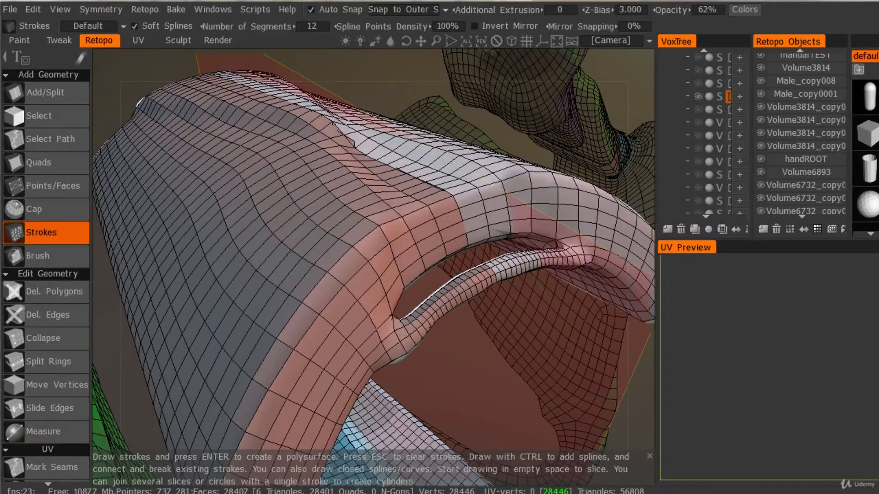
left_click_drag(485, 339, 439, 187, "alt")
right_click_drag(439, 188, 451, 180, "alt")
left_click_drag(451, 180, 371, 268, "alt")
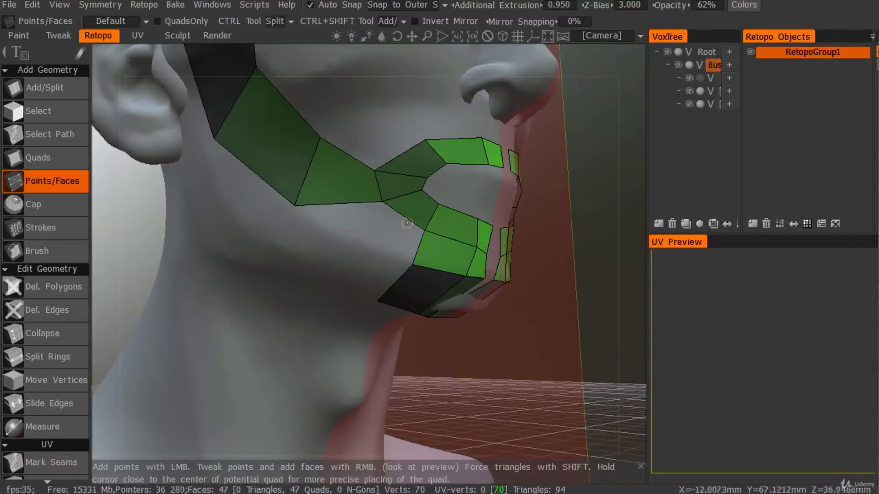
Extend the face mesh with the Quads tool, adding a strip of quads along the jawline from the chin towards the ear.
left_click(52, 158)
left_click(258, 23)
left_click(264, 48)
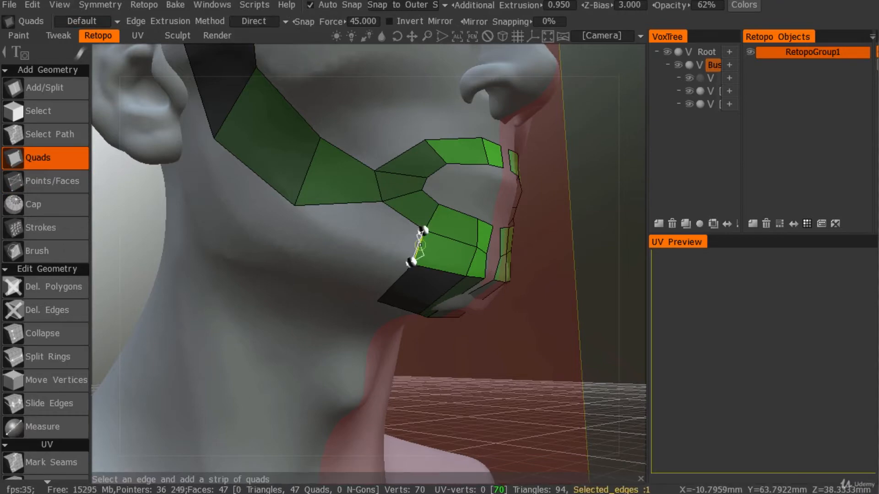
left_click_drag(486, 208, 481, 181, "alt")
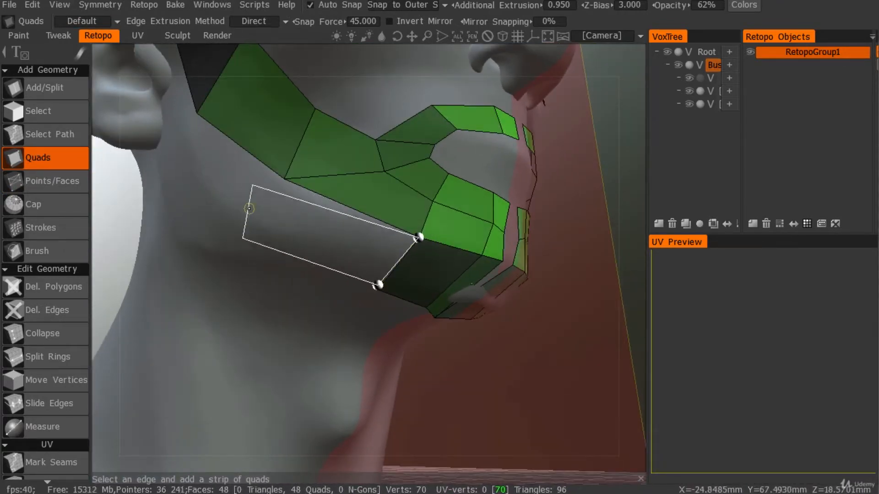
left_click(272, 206)
left_click_drag(279, 201, 298, 177, "alt")
right_click_drag(298, 177, 329, 251, "alt")
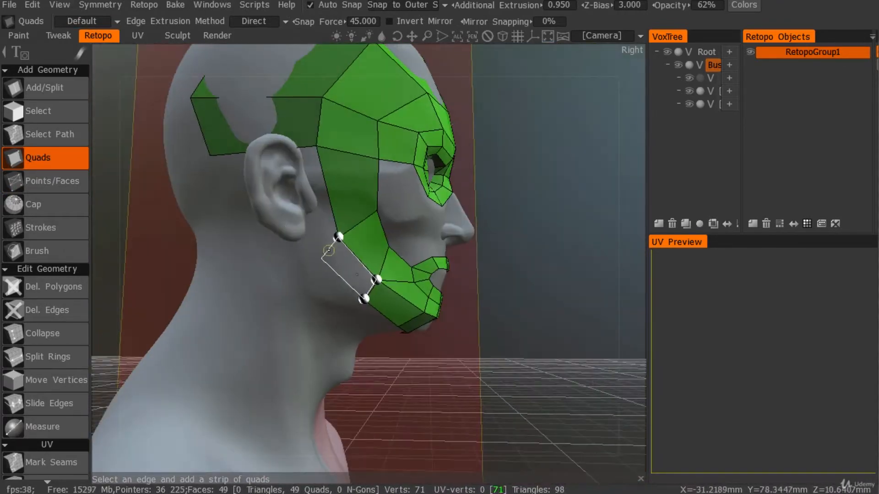
left_click_drag(473, 211, 392, 206, "alt")
left_click(340, 186)
left_click_drag(340, 185, 354, 221, "alt")
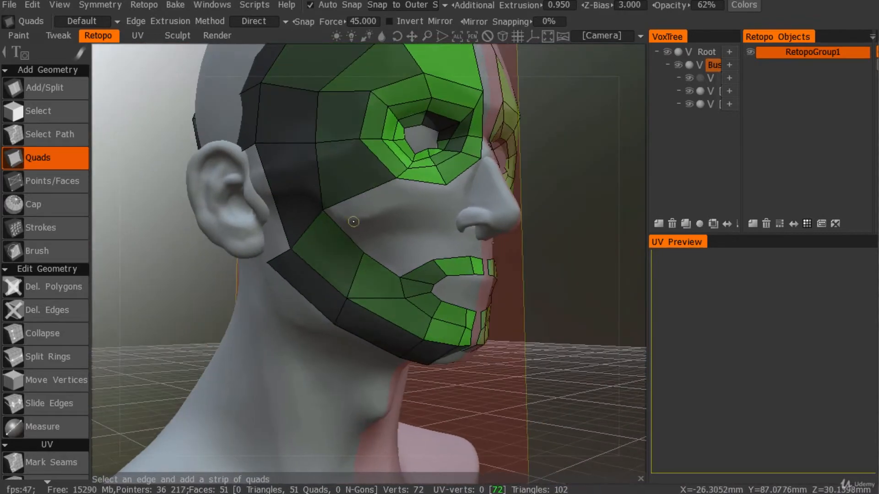
Add a quad across the cheek between the lower eye ring and the jaw strip.
left_click(429, 183)
mouse_move(429, 183)
left_mouse_down("alt")
mouse_move(452, 190)
mouse_move(427, 175)
left_mouse_up("alt")
right_click_drag(428, 174, 435, 201, "alt")
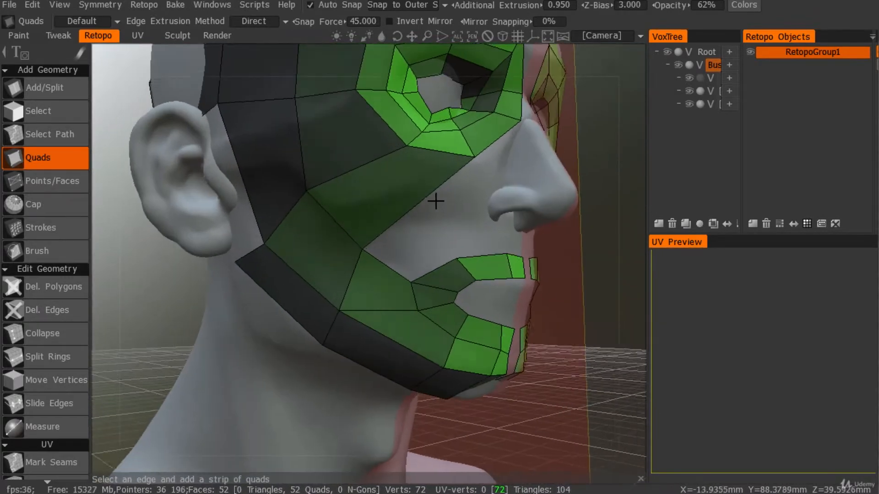
left_click_drag(435, 200, 403, 188, "alt")
Assign the Quads tool to slot 1 of the QuickAccess palette and select it.
key("space")
key("space")
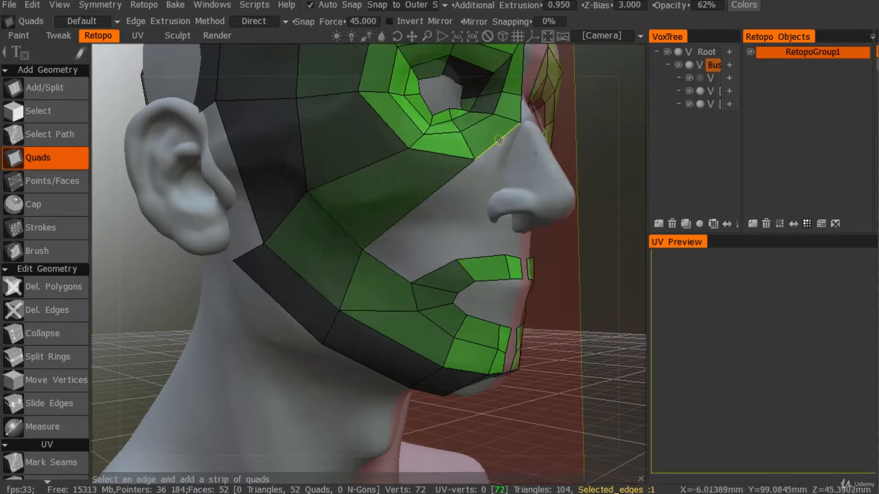
key("space")
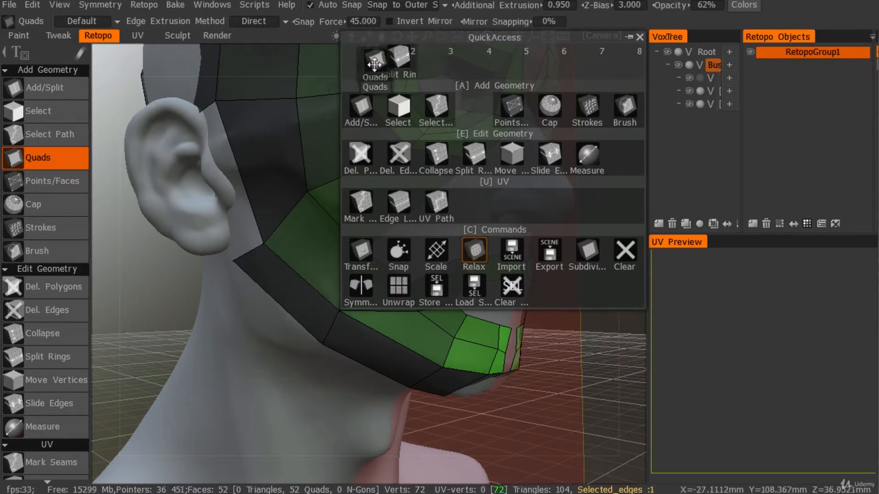
left_click_drag(635, 66, 634, 65)
key("space")
key("1")
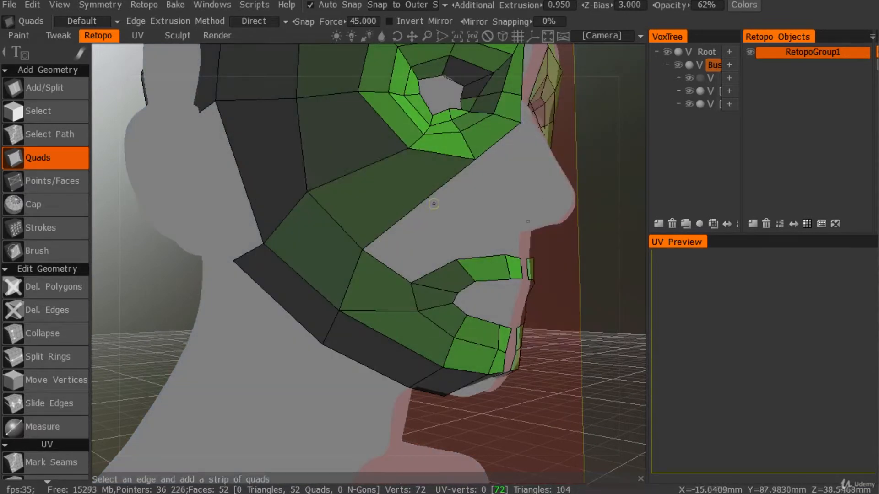
Split the cheek ring with Split Rings, and use Quads to fill the gap between the cheek and the upper lip.
key("space")
key("2")
left_click(356, 185)
key("1")
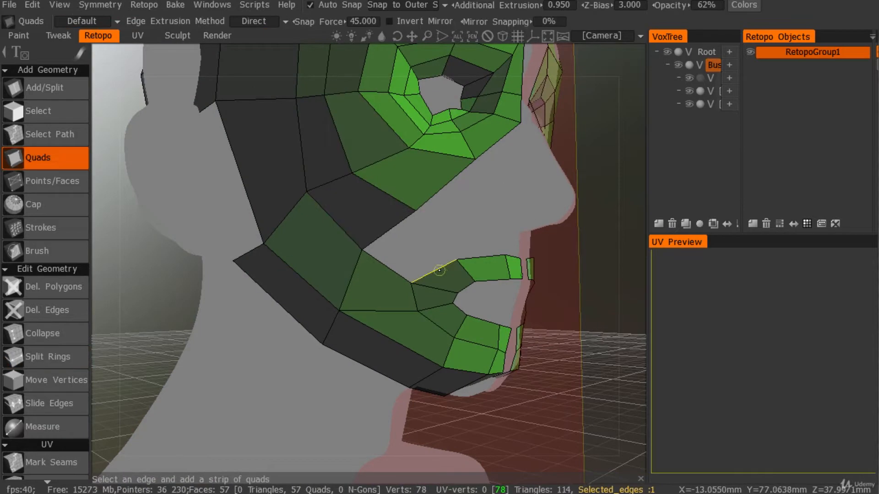
left_click_drag(578, 182, 265, 334)
Set the viewport to Smooth Shade and build a quad along the nose bridge from four points with Points/Faces.
left_click(64, 5)
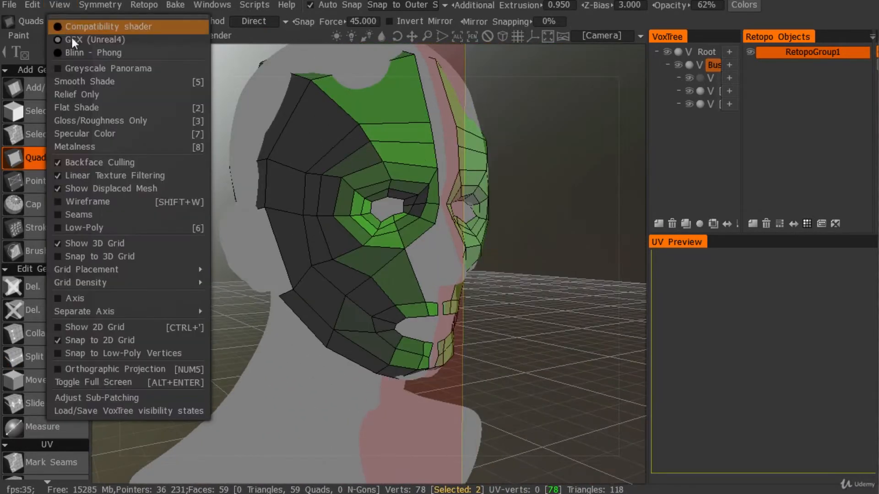
left_click(173, 83)
mouse_move(412, 137)
left_mouse_down("alt")
mouse_move(463, 145)
mouse_move(431, 153)
left_mouse_up("alt")
right_click_drag(430, 153, 445, 219, "alt")
left_click(62, 185)
left_click(432, 141)
left_click(449, 128)
left_click(461, 247)
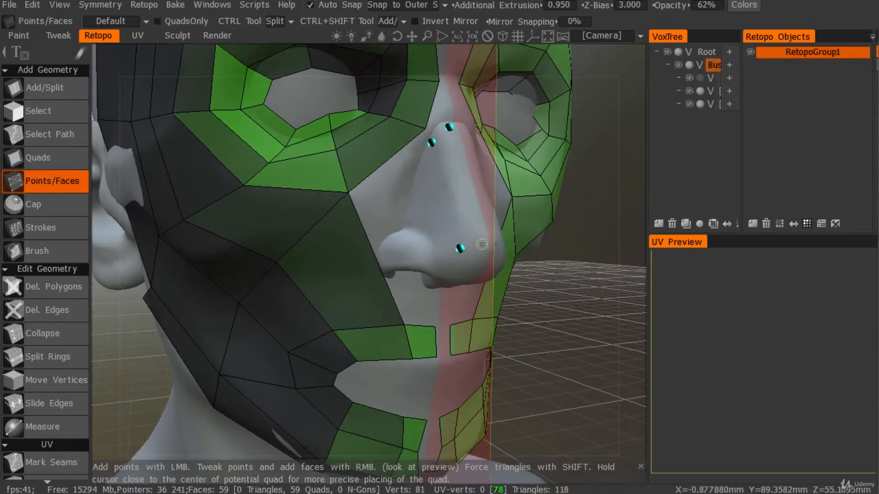
left_click(482, 245)
right_click(456, 192)
Add more faces along the side and tip of the nose with Points/Faces, and activate Move Vertices.
left_click(429, 168)
left_click_drag(435, 179, 389, 216, "alt")
left_click(440, 167)
right_click(451, 209)
left_click(422, 251)
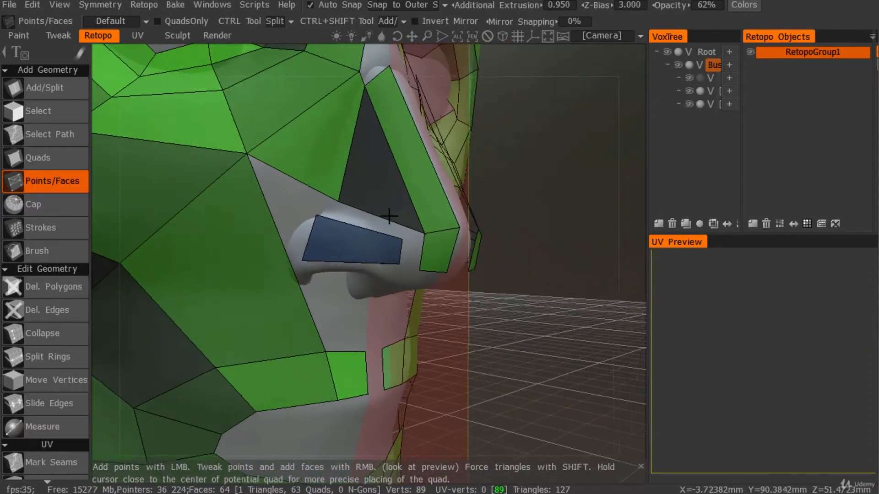
left_click(55, 380)
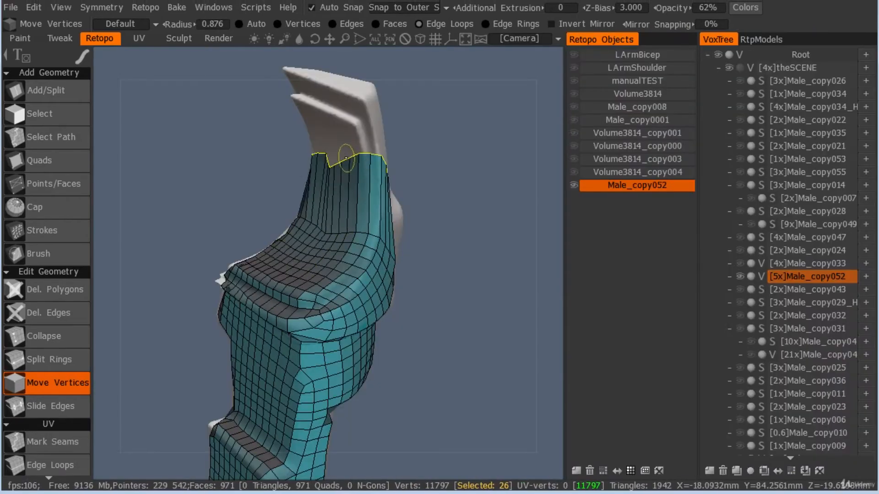
Delete the stretched polygons on the narrow upper part of the Male_copy052 retopo mesh and activate Move Vertices.
left_click_drag(347, 158, 522, 77, "alt")
left_click(49, 359)
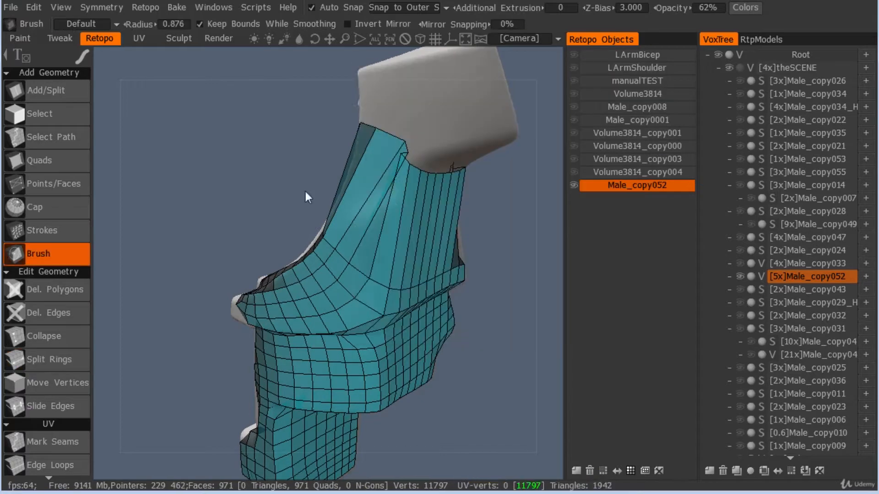
left_click_drag(308, 194, 219, 80, "alt")
mouse_move(490, 217)
left_mouse_down("alt")
mouse_move(326, 193)
mouse_move(304, 142)
left_mouse_up("alt")
mouse_move(348, 235)
left_mouse_down("alt")
mouse_move(343, 187)
mouse_move(341, 250)
mouse_move(328, 266)
left_mouse_up("alt")
key("Delete")
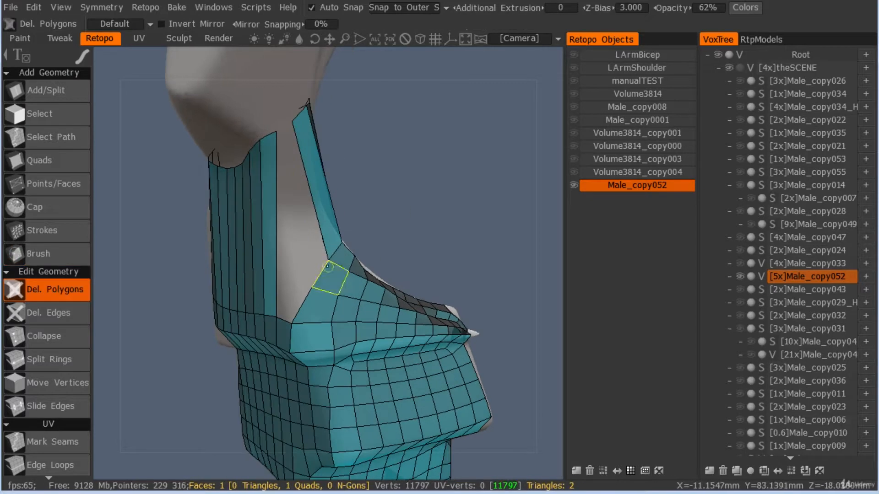
left_click(47, 390)
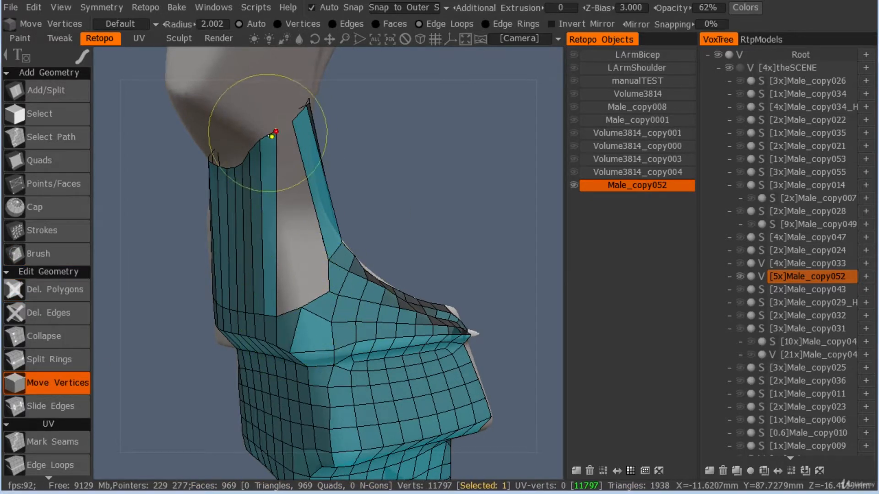
left_click_drag(358, 174, 322, 280, "alt")
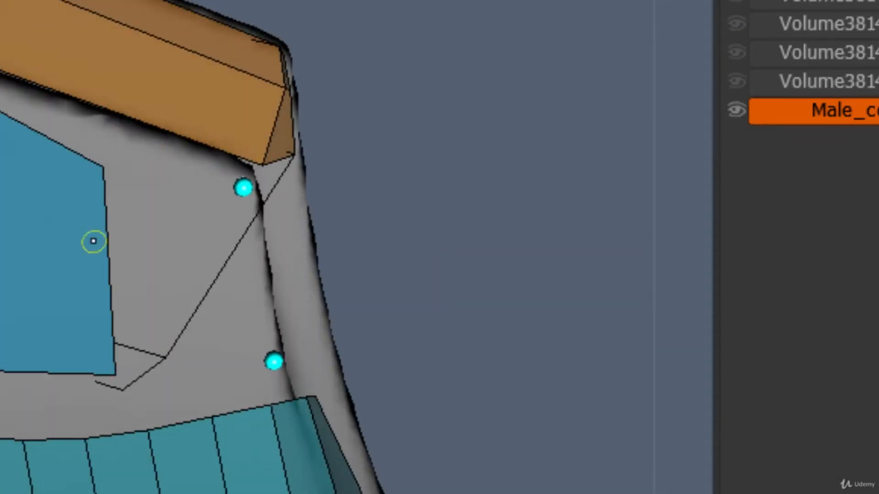
Use Split Rings on the separate patch of faces along the recessed side of the model's head.
scroll(347, 267, "up", 3)
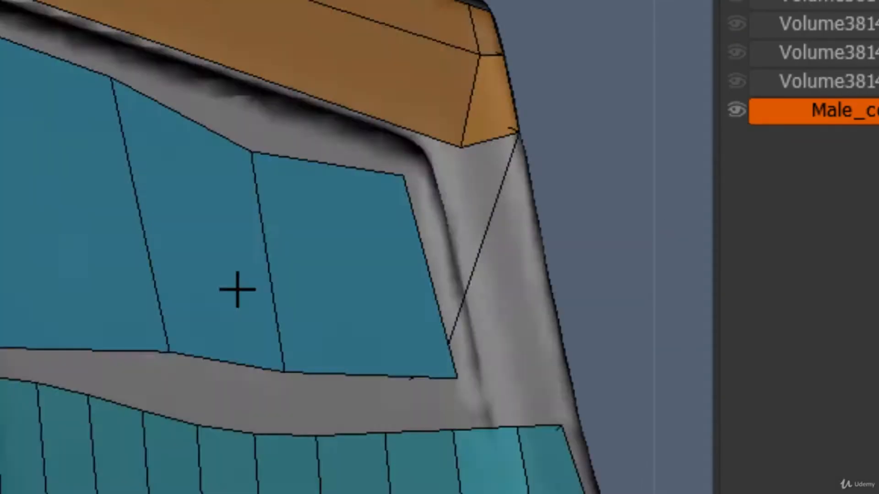
left_click_drag(238, 289, 134, 270, "alt")
left_click_drag(180, 405, 43, 142, "alt")
key("space")
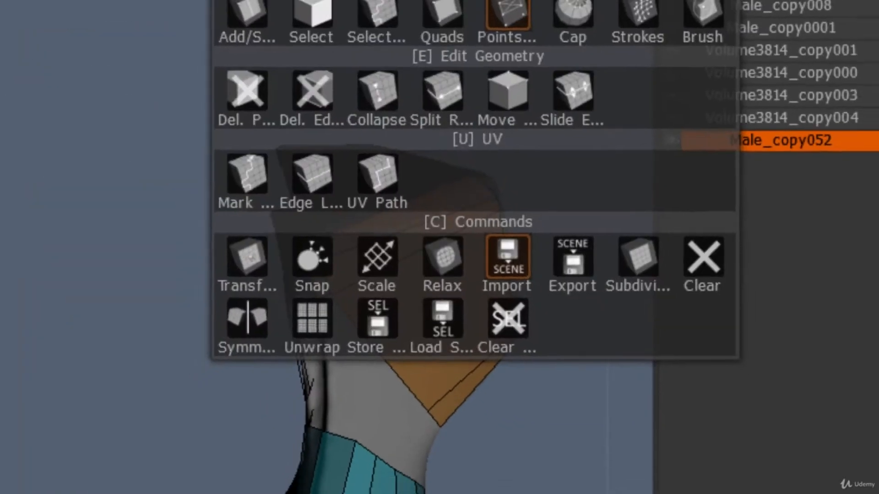
left_click(443, 91)
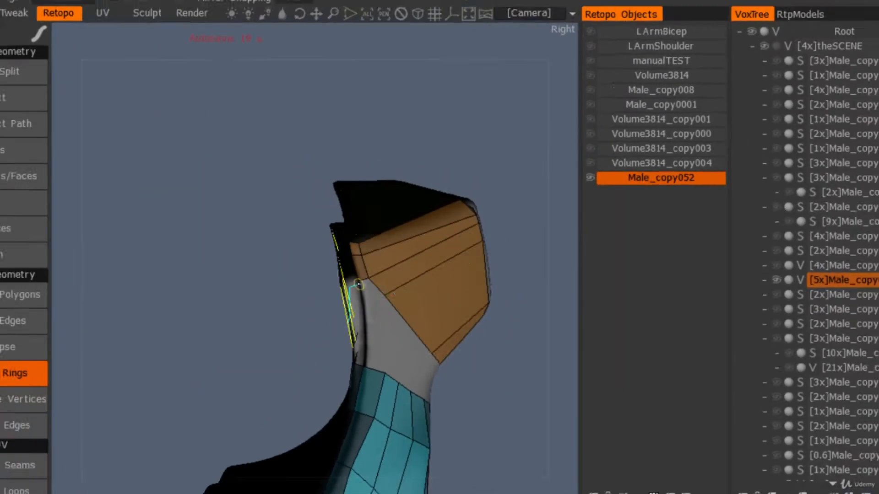
left_click_drag(349, 294, 166, 176, "alt")
Extrude a quad with the Quads tool from the border edge of the head patch into the bare gap.
left_click(45, 160)
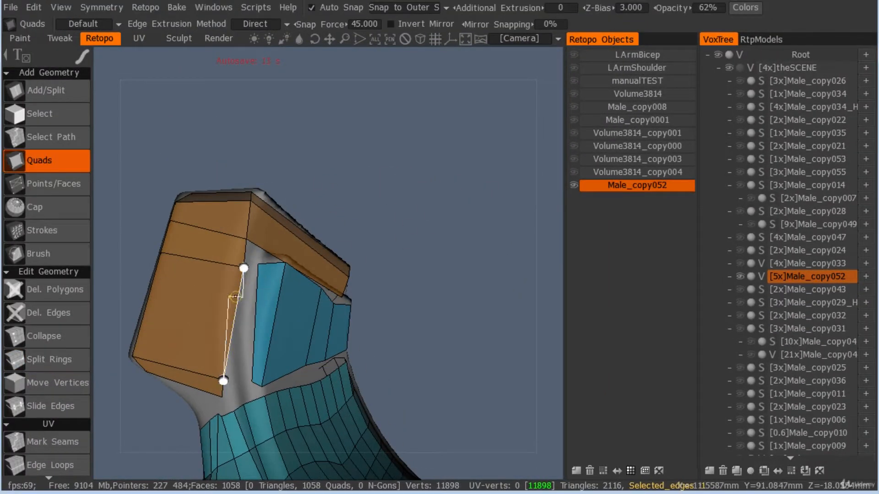
left_click(255, 320)
left_click_drag(255, 321, 279, 314, "alt")
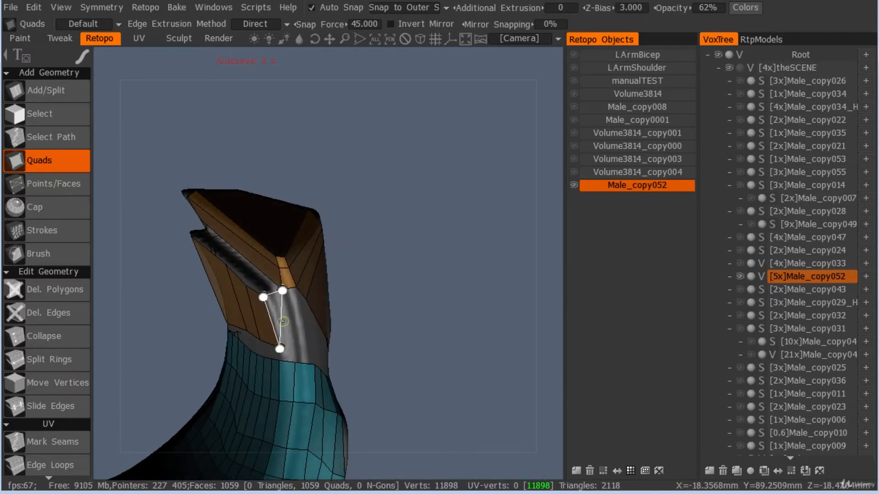
middle_click_drag(283, 321, 356, 246, "alt")
left_click_drag(401, 228, 394, 198, "alt")
right_click_drag(395, 198, 364, 200, "alt")
Place four points on the bare strip between the two head patches and create a quad from them.
left_click(53, 184)
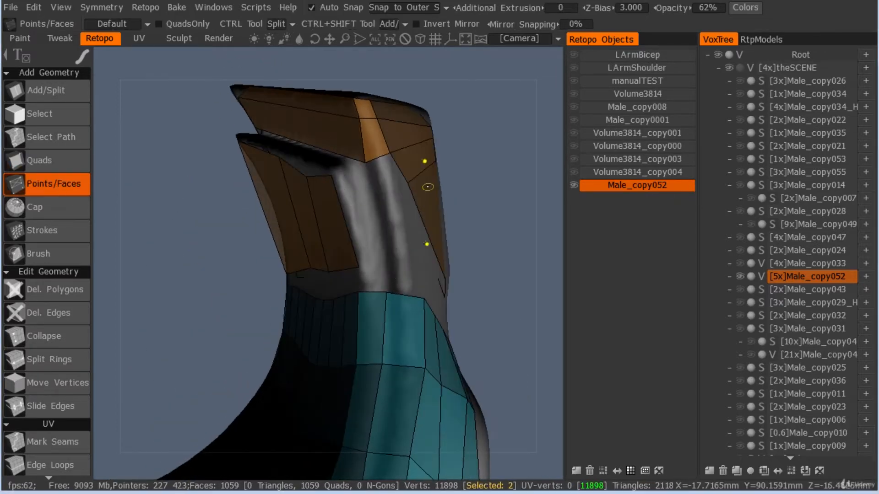
left_click(388, 258)
left_click_drag(388, 258, 403, 183, "alt")
left_click(410, 175)
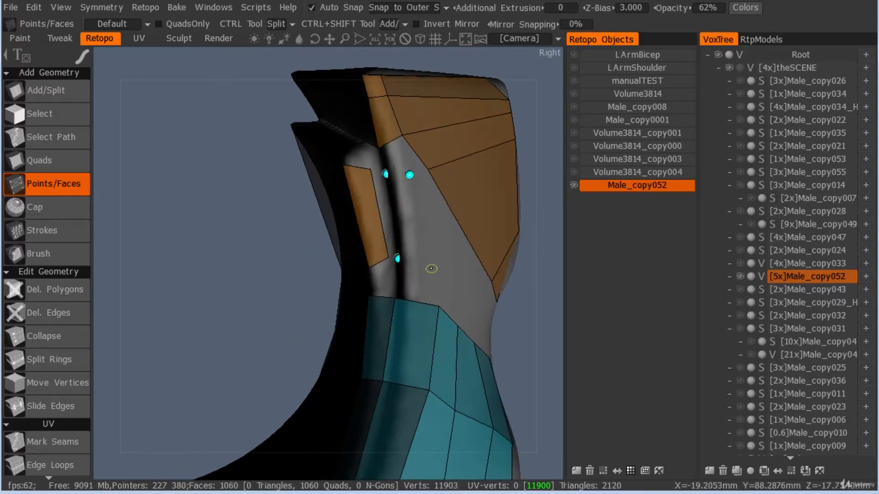
left_click(433, 272)
left_click_drag(432, 272, 423, 210, "alt")
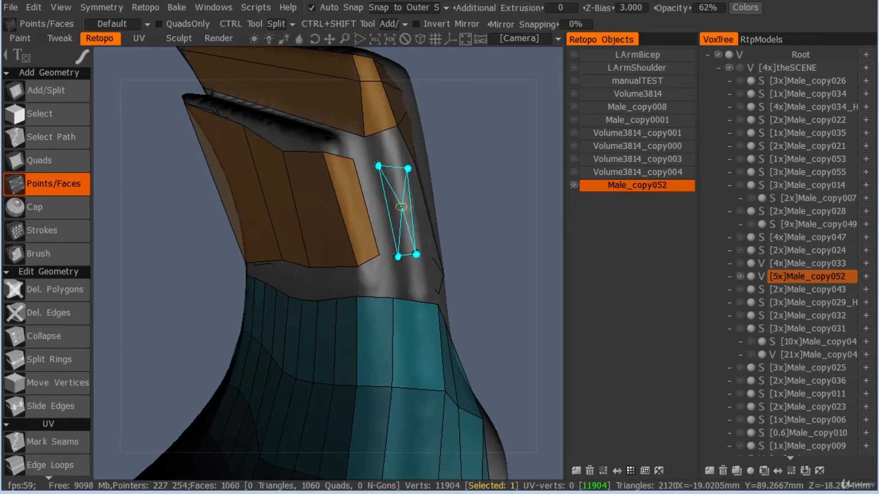
right_click(401, 207)
Smooth the new head faces with the Brush tool and add another face in the bare strip with Points/Faces.
left_click_drag(401, 207, 257, 198, "alt")
left_click(50, 254)
mouse_move(357, 247)
left_mouse_down("alt")
mouse_move(440, 252)
mouse_move(325, 254)
left_mouse_up("alt")
left_click(74, 194)
mouse_move(389, 215)
left_mouse_down("alt")
mouse_move(350, 214)
mouse_move(428, 202)
mouse_move(321, 178)
left_mouse_up("alt")
right_click(349, 214)
Extrude the border edge of the new face across the remaining gap with Quads, and return to Points/Faces.
left_click(66, 160)
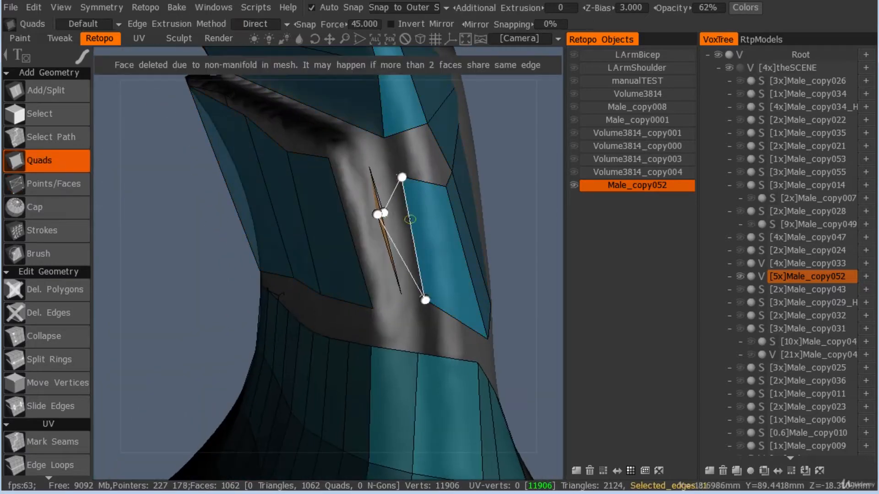
left_click(408, 218)
mouse_move(408, 219)
left_mouse_down("alt")
mouse_move(482, 220)
mouse_move(326, 235)
mouse_move(443, 175)
mouse_move(371, 186)
mouse_move(365, 261)
mouse_move(357, 192)
mouse_move(335, 196)
mouse_move(359, 206)
mouse_move(348, 215)
left_mouse_up("alt")
left_click(64, 184)
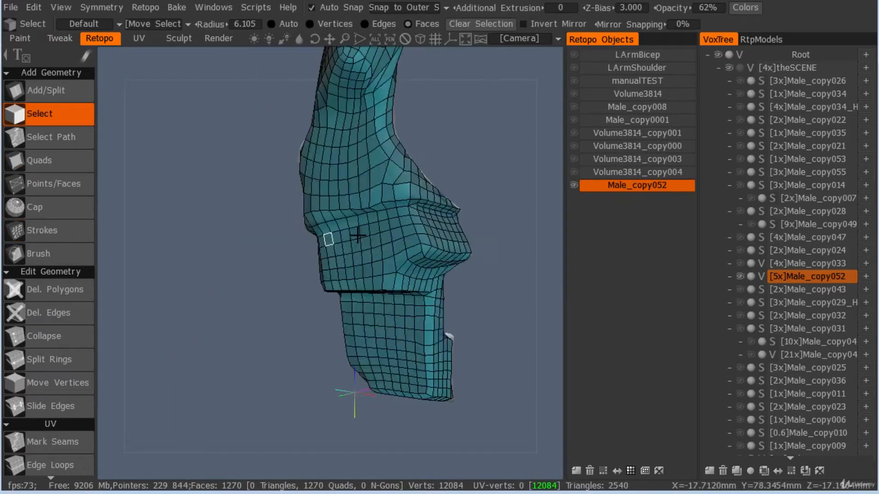
Examine the completed Male_copy052 retopo mesh and its edge flow from all sides.
left_click_drag(330, 231, 377, 293, "alt")
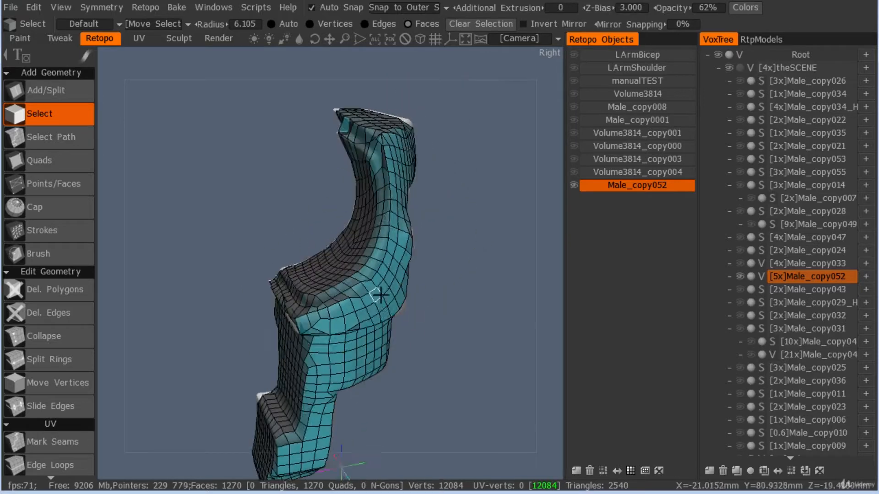
scroll(83, 431, "down", 5)
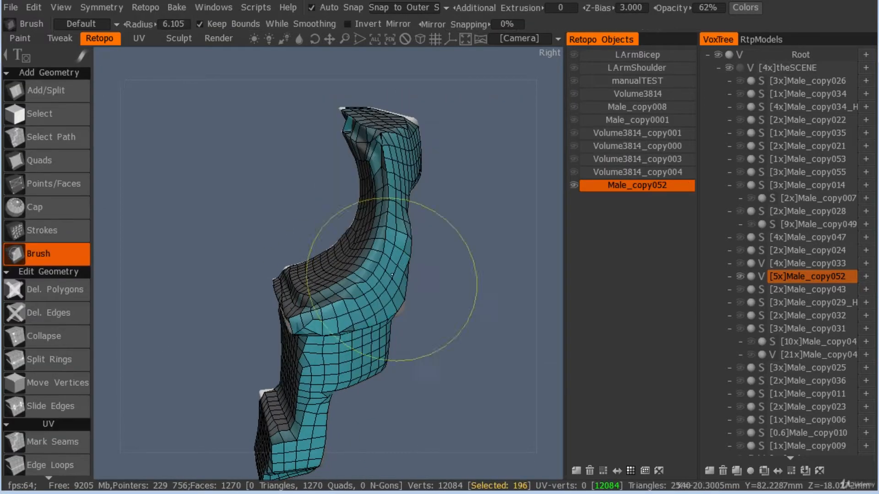
mouse_move(412, 192)
left_mouse_down("alt")
mouse_move(386, 291)
mouse_move(255, 294)
mouse_move(346, 279)
mouse_move(366, 288)
mouse_move(432, 263)
mouse_move(521, 264)
mouse_move(498, 244)
mouse_move(281, 232)
mouse_move(370, 273)
mouse_move(376, 226)
mouse_move(270, 202)
left_mouse_up("alt")
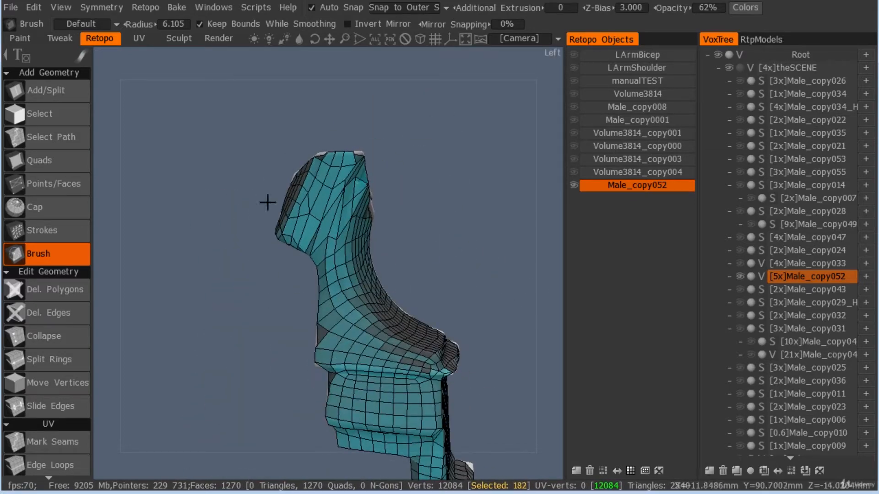
left_click_drag(52, 366, 56, 172)
left_click_drag(202, 275, 218, 232, "alt")
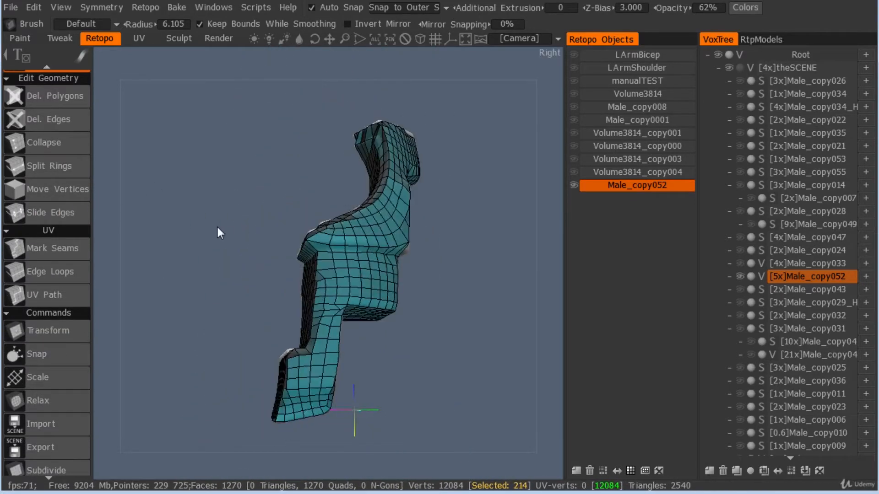
right_click_drag(218, 232, 353, 291, "alt")
mouse_move(353, 290)
left_mouse_down("alt")
mouse_move(416, 241)
mouse_move(329, 304)
mouse_move(420, 290)
left_mouse_up("alt")
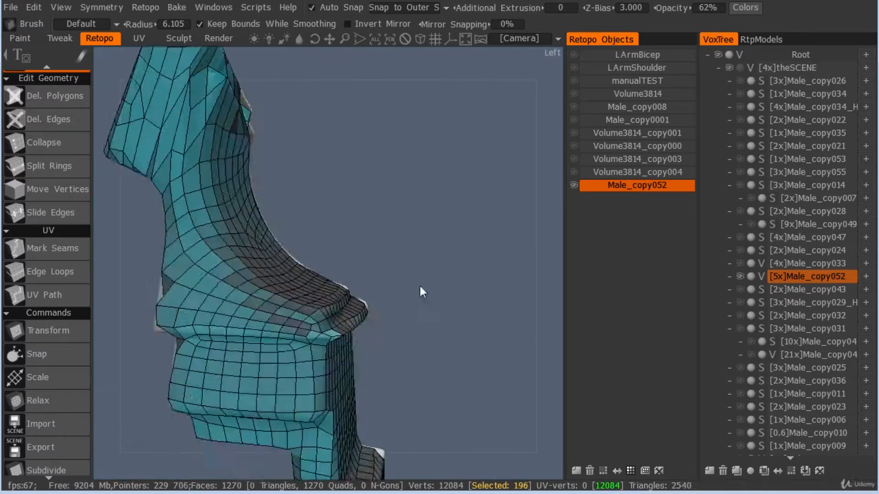
Select the faces at the upper end of the Male_copy052 mesh with the Select tool.
middle_click_drag(420, 290, 477, 394, "alt")
scroll(55, 126, "up", 5)
left_click(42, 115)
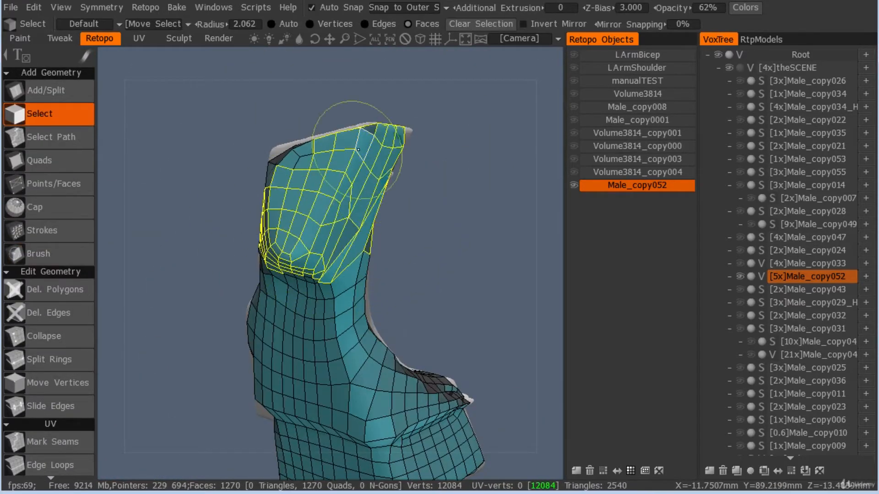
key("e")
left_click(425, 167)
left_click_drag(206, 120, 265, 111, "alt")
left_click_drag(265, 110, 363, 223)
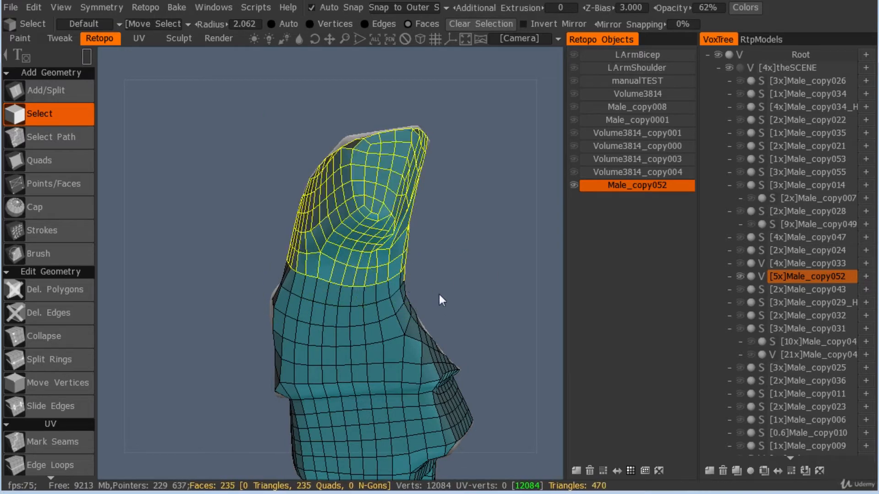
left_click_drag(441, 301, 192, 289, "alt")
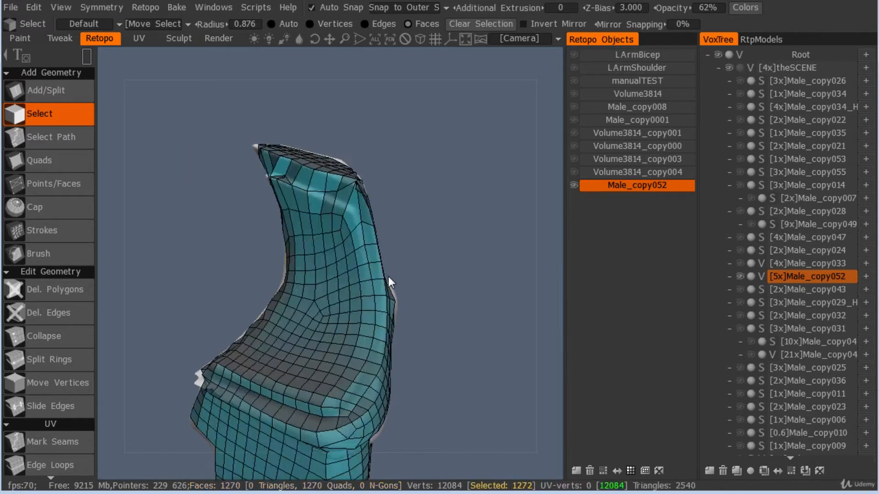
Select the faces all around the upper curved part of the Male_copy052 mesh and delete them.
left_click_drag(388, 282, 350, 275, "alt")
right_click_drag(350, 275, 399, 273, "alt")
key("e")
left_click(395, 261)
mouse_move(415, 257)
left_mouse_down("alt")
mouse_move(288, 255)
mouse_move(357, 252)
left_mouse_up("alt")
left_click_drag(293, 242, 395, 244, "alt")
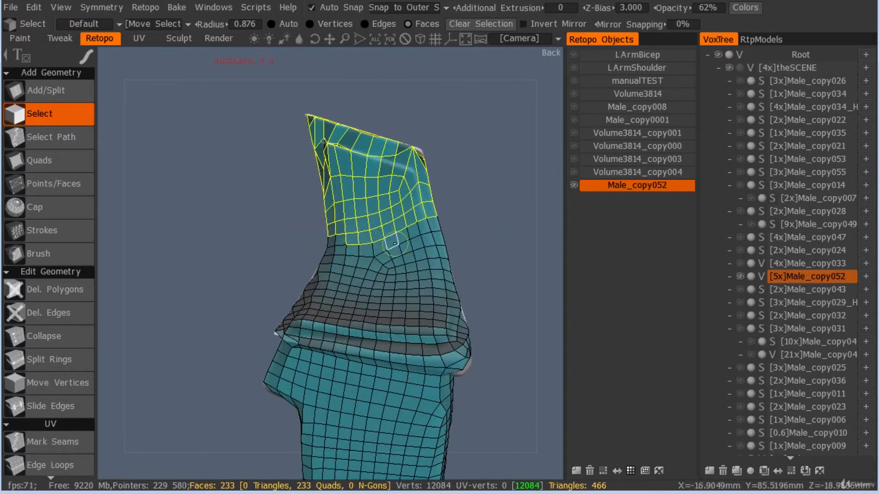
mouse_move(267, 236)
left_mouse_down("alt")
mouse_move(235, 220)
mouse_move(467, 231)
left_mouse_up("alt")
mouse_move(467, 231)
left_mouse_down()
mouse_move(355, 258)
mouse_move(470, 247)
left_mouse_up()
left_click_drag(347, 213, 407, 235, "alt")
left_click_drag(407, 234, 409, 216, "alt")
key("Delete")
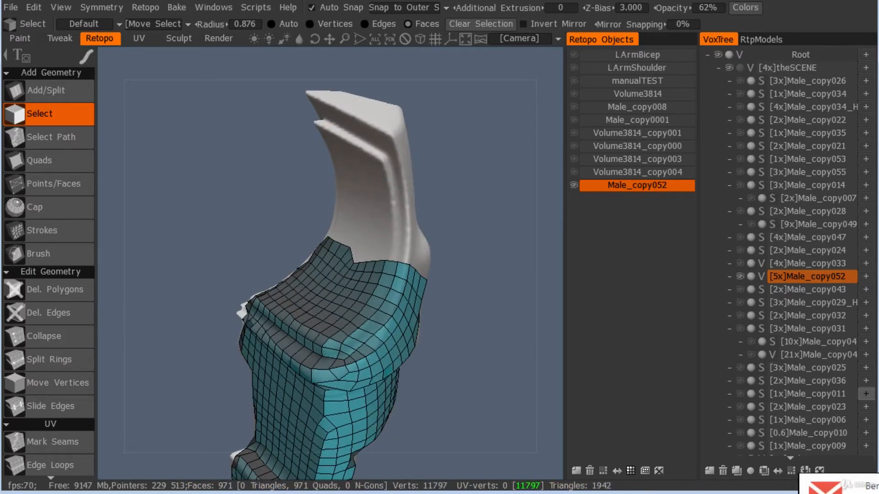
left_click_drag(394, 282, 380, 261, "alt")
scroll(55, 234, "down", 3)
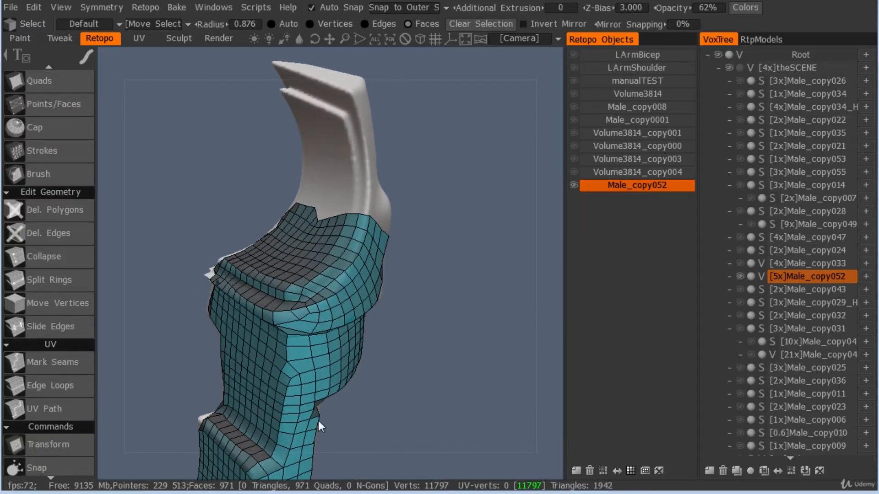
left_click(55, 386)
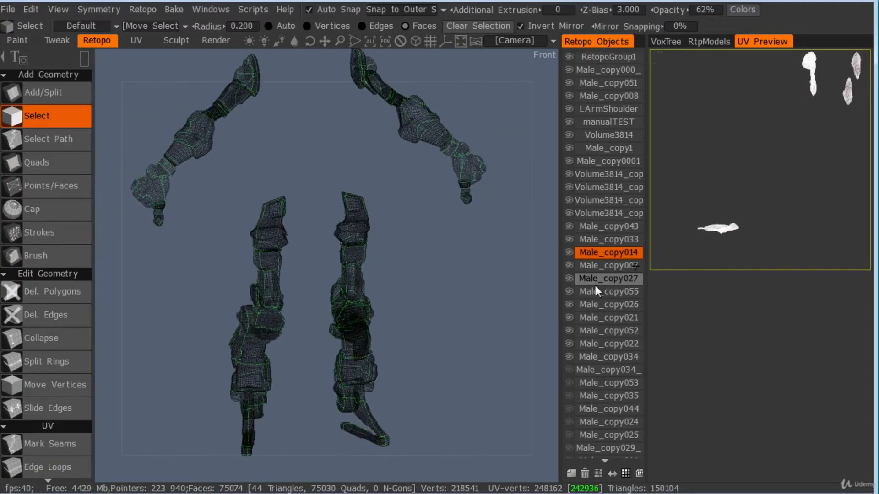
Make the hidden leg and pelvis retopo objects visible, from Male_copy034_ down to Male_copy013_.
scroll(572, 284, "down", 3)
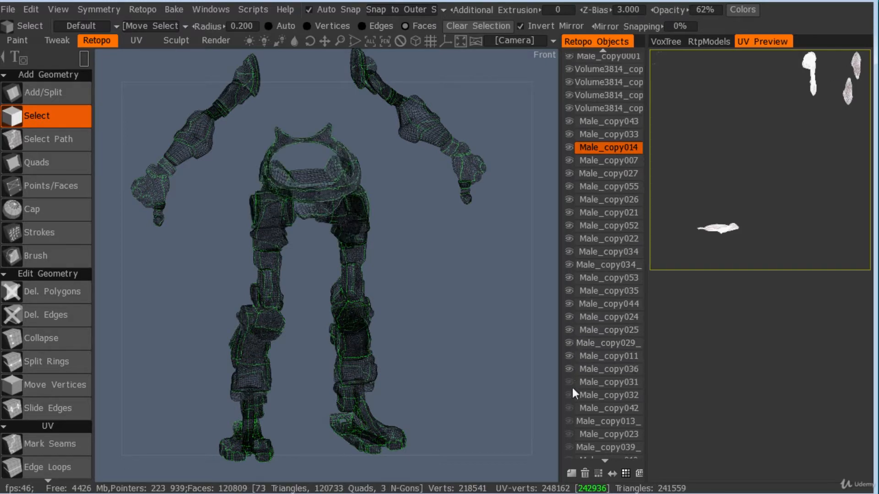
left_click(569, 408)
left_click(569, 422)
scroll(573, 417, "down", 3)
right_click_drag(392, 267, 361, 228, "alt")
middle_click_drag(362, 228, 362, 137, "alt")
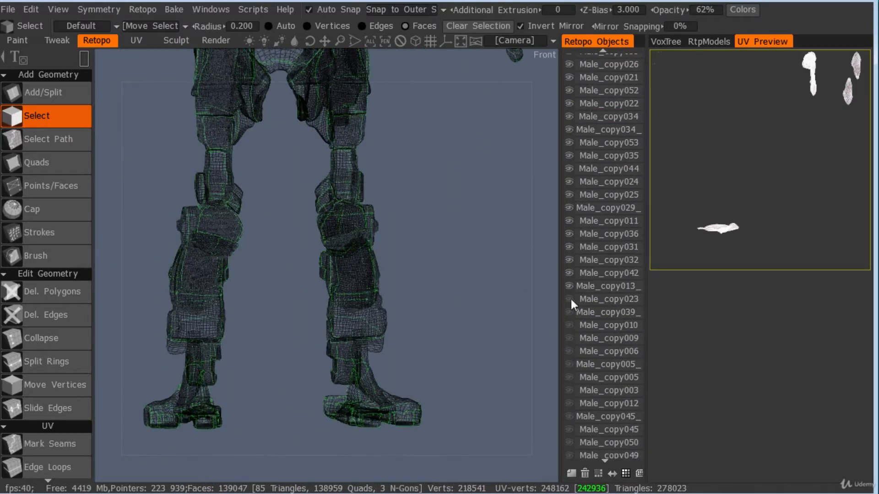
Make the retopo objects from Male_copy023 down to Male_copy006 visible.
left_click(569, 326)
left_click(570, 338)
left_click(570, 352)
right_click_drag(366, 233, 339, 203, "alt")
middle_click_drag(339, 203, 339, 300, "alt")
left_click_drag(394, 275, 403, 250, "alt")
scroll(576, 284, "down", 3)
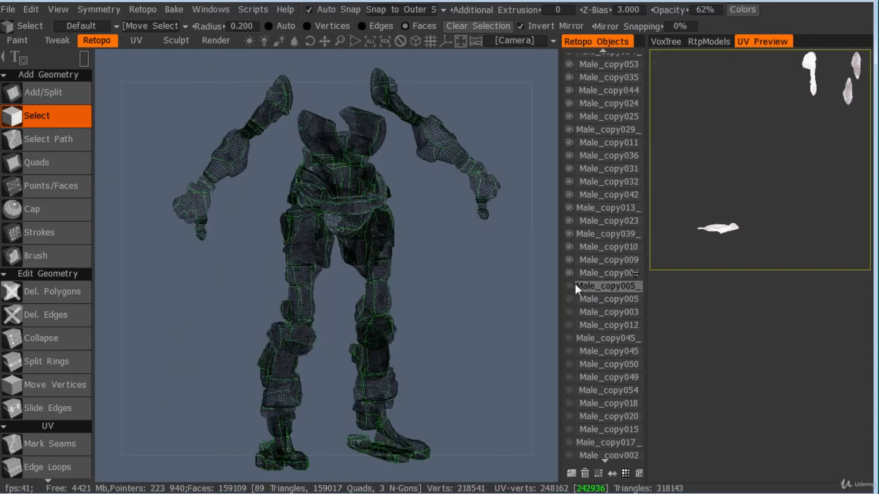
Make the retopo objects from Male_copy005_ down to Male_copy045_ visible.
left_click(569, 339)
left_click_drag(522, 275, 472, 247, "alt")
right_click_drag(471, 247, 483, 265, "alt")
middle_click_drag(483, 265, 428, 286, "alt")
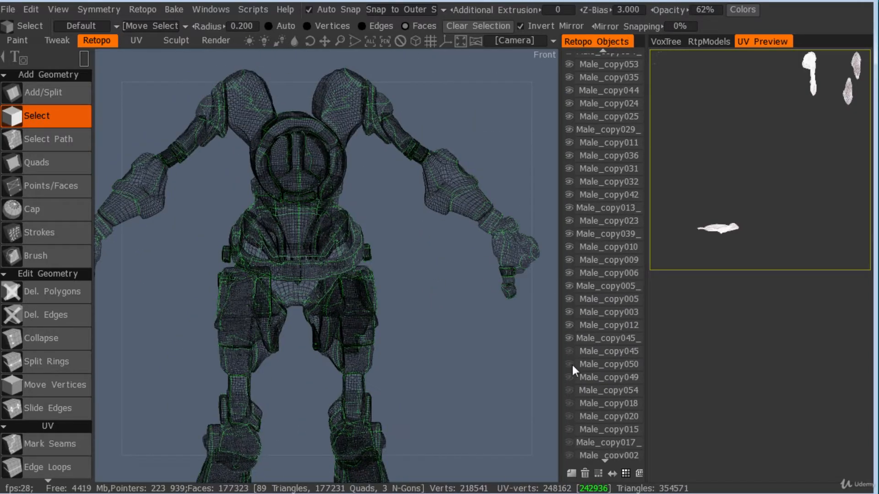
Reveal Male_copy045 by isolating it and bringing the rest of the body back into view.
middle_click_drag(433, 158, 414, 316, "alt")
right_click_drag(414, 316, 554, 350, "alt")
left_click(570, 352, "alt")
left_click(570, 352, "alt")
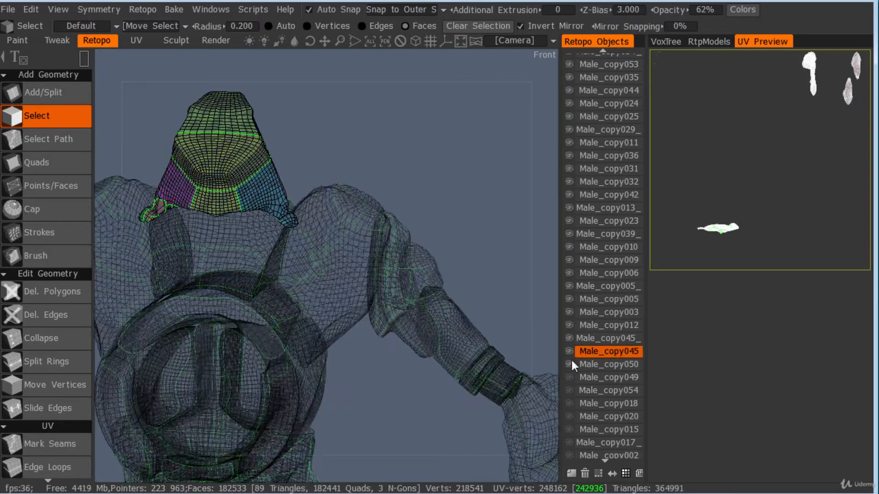
Isolate Male_copy050, move all its faces to another existing UV set, and show the other objects again.
left_click(570, 365, "alt")
left_click_drag(495, 270, 457, 220, "alt")
middle_click_drag(320, 161, 391, 175, "alt")
left_click_drag(188, 107, 414, 270)
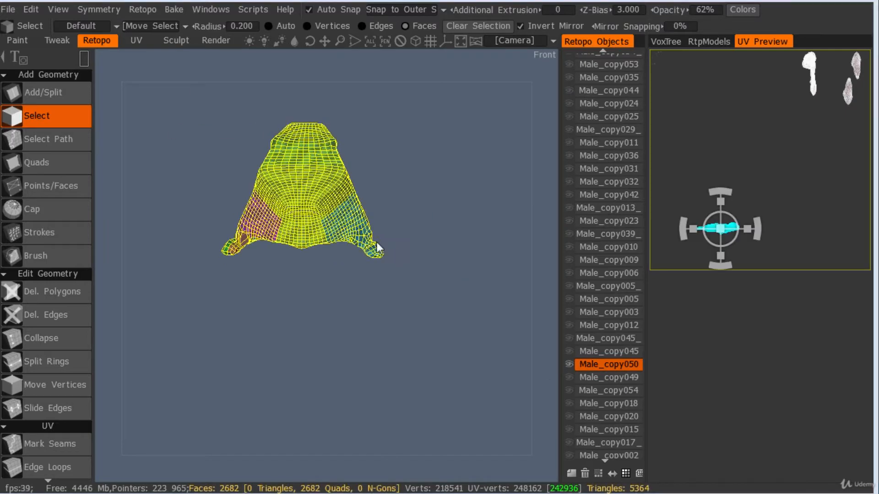
left_click(145, 27)
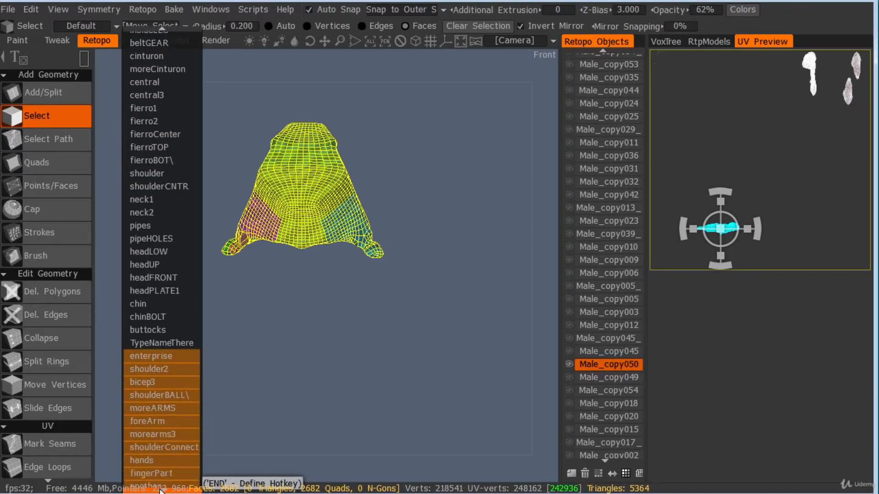
left_click(160, 486)
left_click(569, 365, "alt")
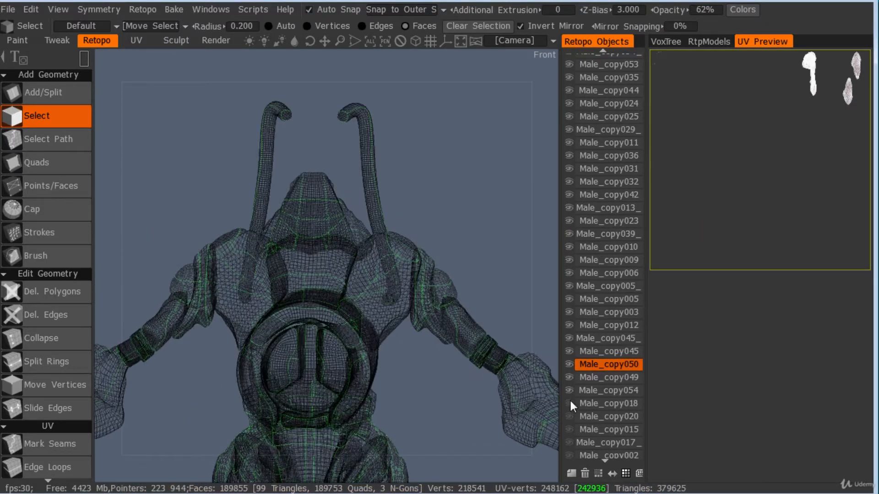
Make the retopo objects from Male_copy018 down to Male_copy017 visible.
left_click(570, 416)
left_click_drag(517, 256, 537, 236, "alt")
middle_click_drag(536, 235, 550, 370, "alt")
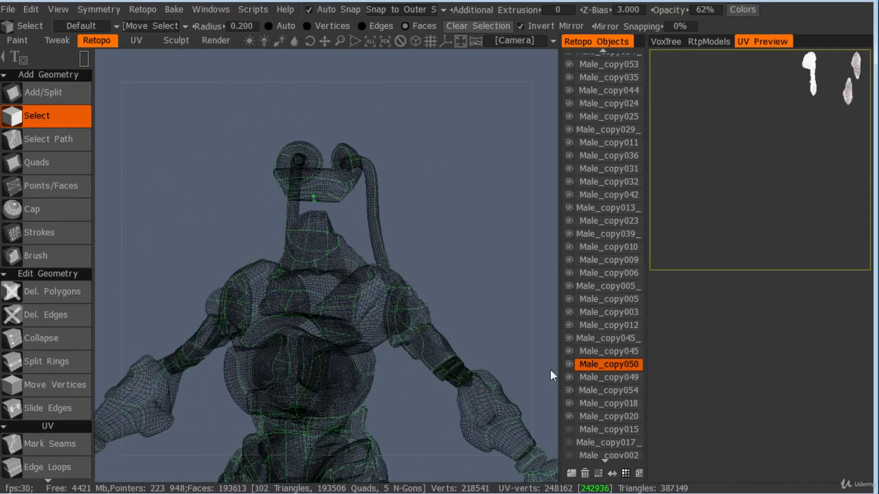
left_click(569, 455)
scroll(571, 426, "down", 3)
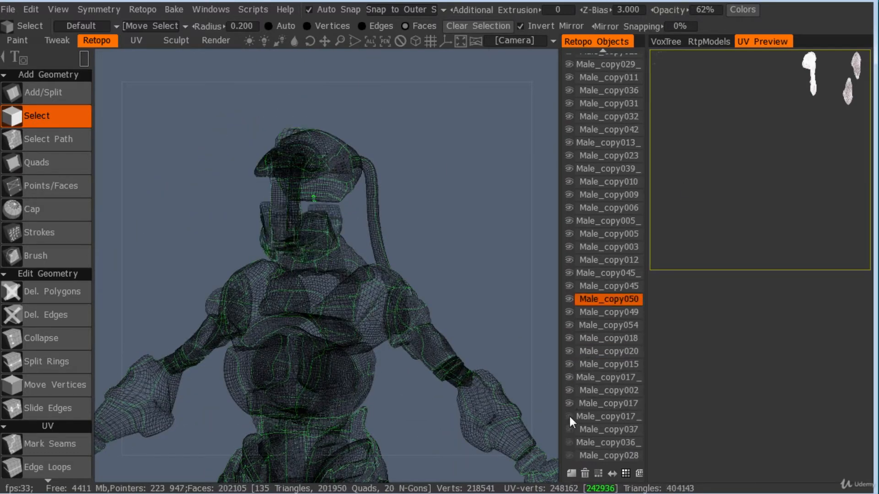
Make the remaining head objects visible, from the second Male_copy017_ entry down to Male_copy028.
left_click(569, 418)
left_click(573, 428)
left_click(569, 441)
left_click(569, 455)
left_click_drag(358, 263, 396, 248, "alt")
right_click_drag(396, 247, 480, 179, "alt")
Inspect the head pieces Male_copy037, Male_copy036_ and the lower Male_copy017_ by isolating them, and restore all objects.
left_click(573, 429)
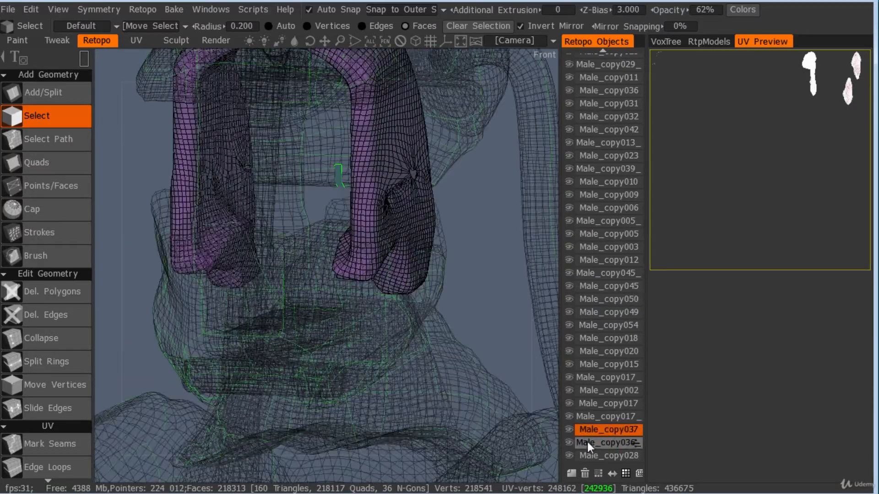
left_click(570, 442, "alt")
left_click(570, 442, "alt")
left_click(570, 416, "alt")
left_click_drag(424, 295, 353, 233, "alt")
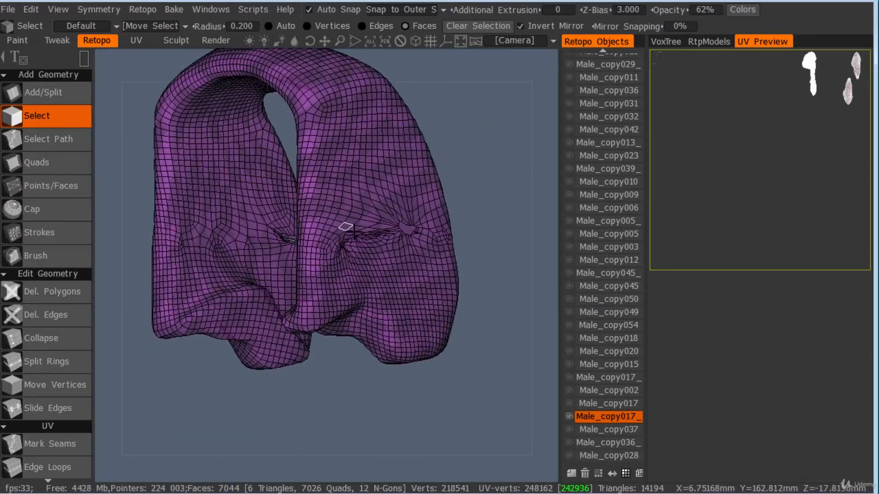
right_click_drag(352, 232, 345, 228, "alt")
left_click_drag(346, 228, 311, 222, "alt")
left_click(570, 416, "alt")
right_click_drag(312, 222, 254, 232, "alt")
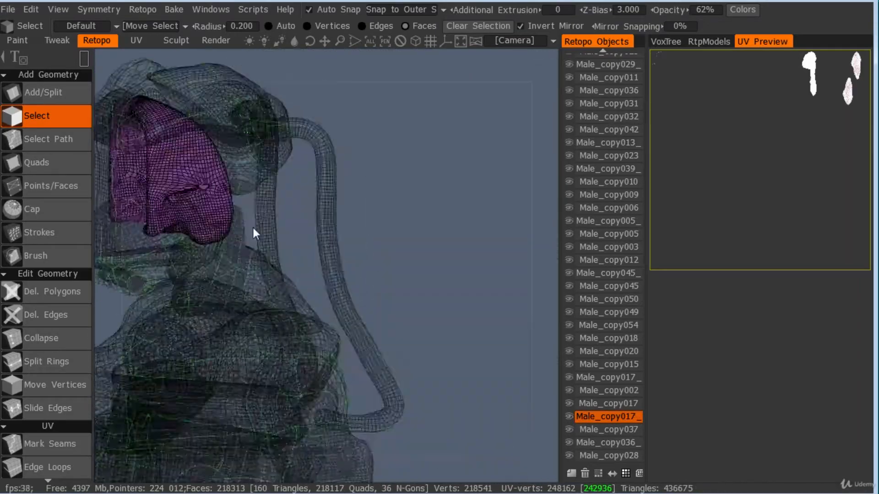
Examine the complete character retopo mesh from the head and back down to the torso and legs.
left_click_drag(254, 232, 453, 137, "alt")
right_click_drag(453, 137, 372, 180, "alt")
left_click_drag(372, 180, 320, 220, "alt")
right_click_drag(321, 220, 393, 249, "alt")
left_click_drag(394, 250, 570, 249, "alt")
right_click_drag(571, 249, 449, 210, "alt")
left_click_drag(448, 210, 306, 165, "alt")
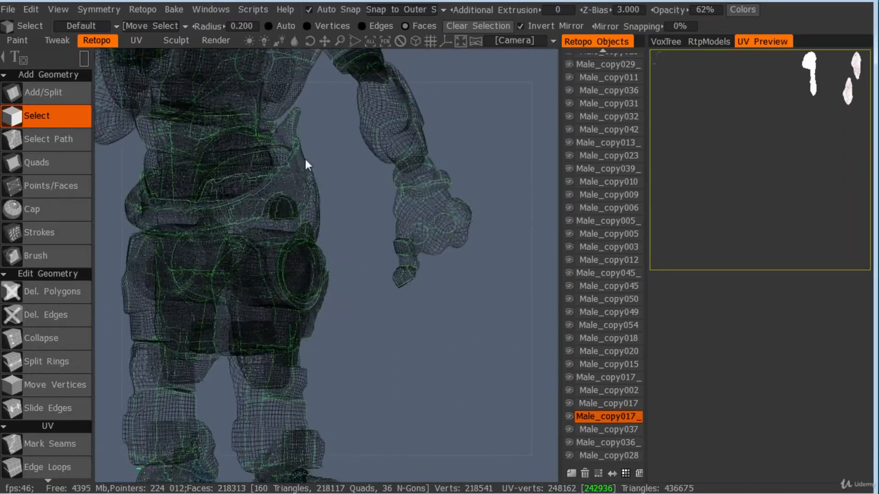
middle_click_drag(306, 159, 367, 256, "alt")
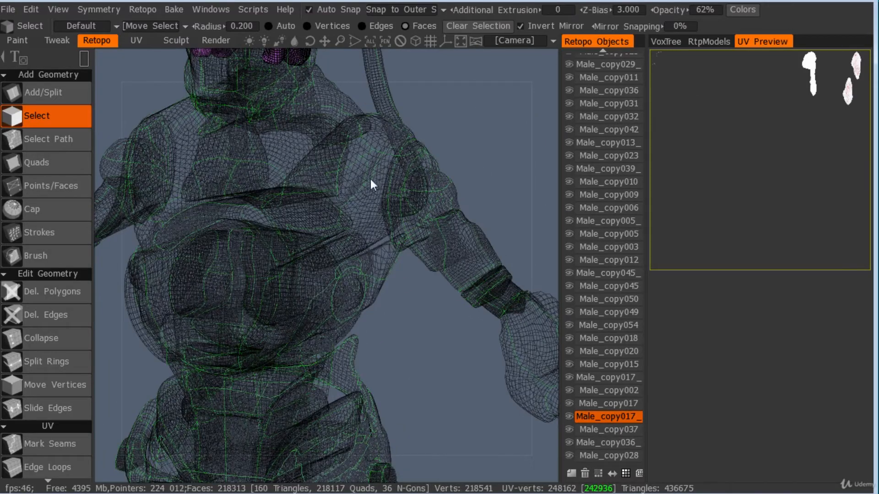
scroll(370, 180, "down", 6)
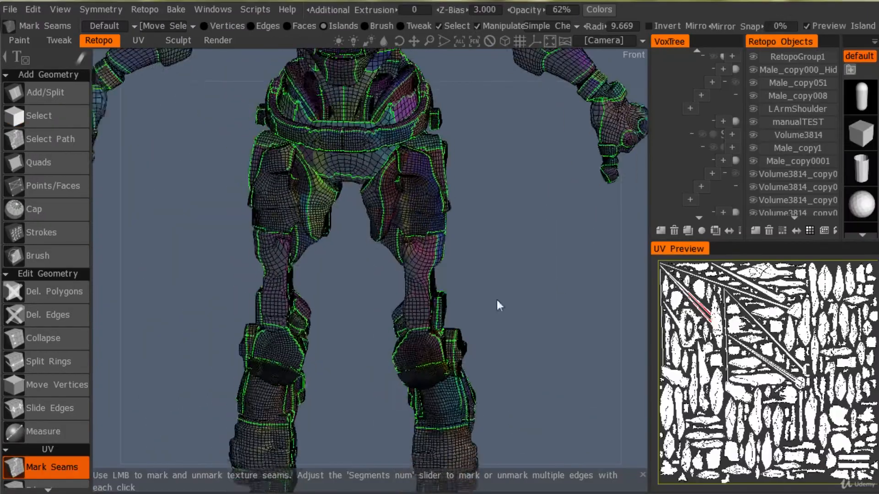
Examine the marked seams on the full character and its islands in the UV preview.
scroll(499, 306, "down", 3)
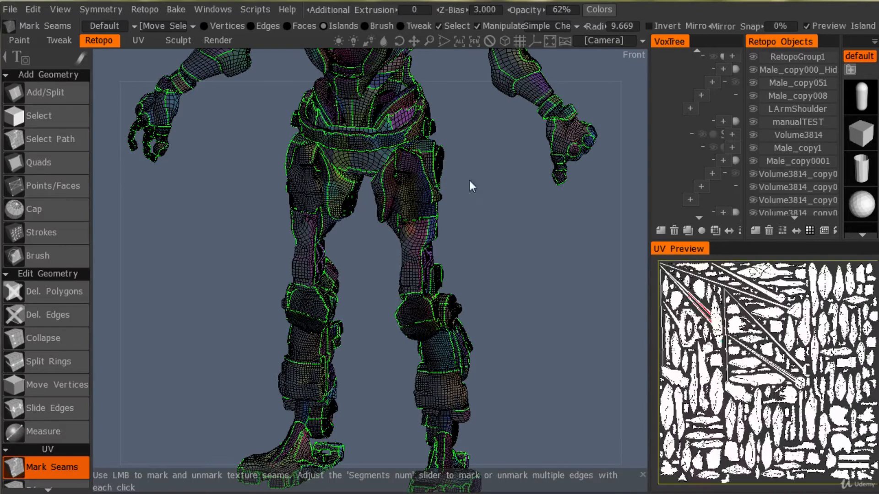
middle_click_drag(470, 181, 471, 342, "alt")
scroll(472, 343, "up", 2)
scroll(748, 398, "up", 6)
scroll(68, 454, "down", 8)
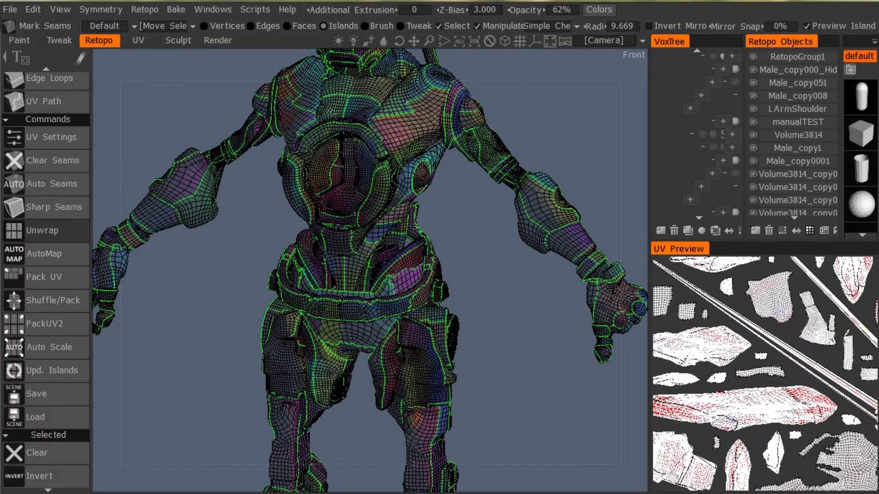
left_click_drag(215, 271, 225, 271)
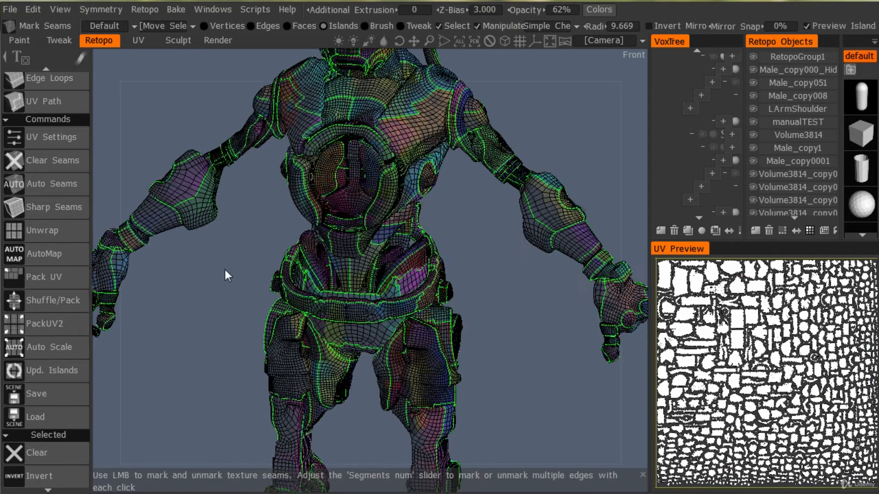
Add a new UV set named "arms".
left_click(106, 26)
left_click(146, 85)
left_click(117, 26)
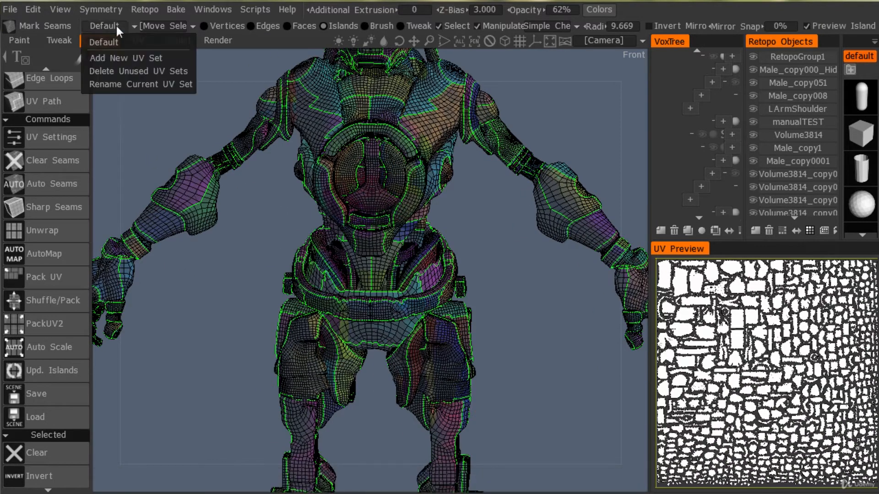
left_click(137, 58)
type("arms")
left_click(169, 59)
Isolate Male_copy055 among the retopo objects and bring the rest of the character back into view.
left_click_drag(552, 168, 485, 195)
middle_click_drag(801, 198, 810, 83)
left_click(754, 179)
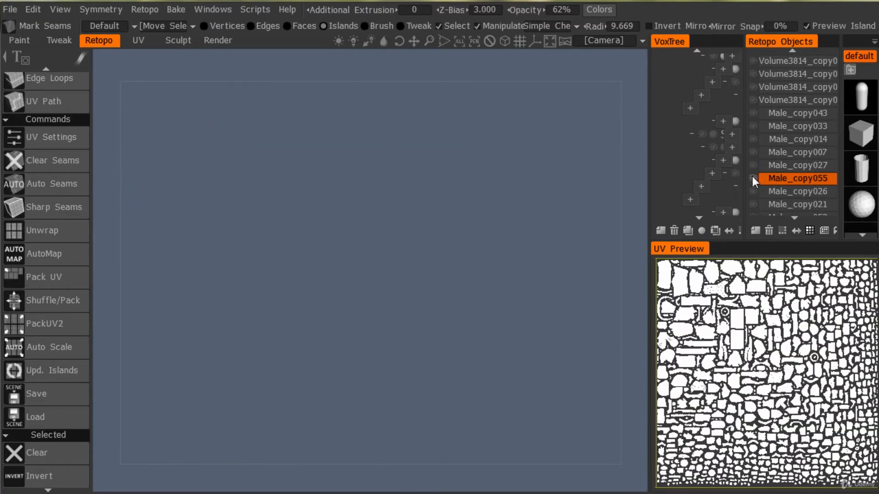
left_click(753, 178)
left_click_drag(444, 195, 525, 159)
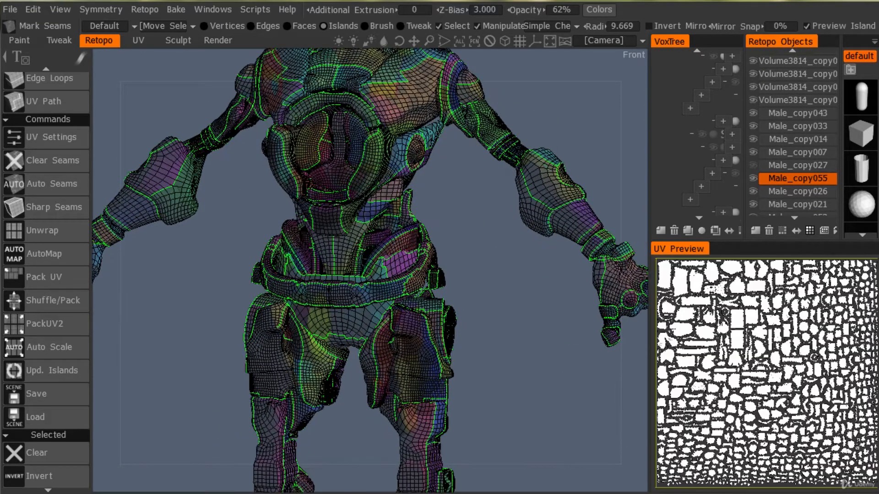
Switch to the browser and open yzk_showIsolate.script.txt from the retopo folder of the 3dcoat_script GitHub repository.
left_click_drag(878, 115, 133, 64)
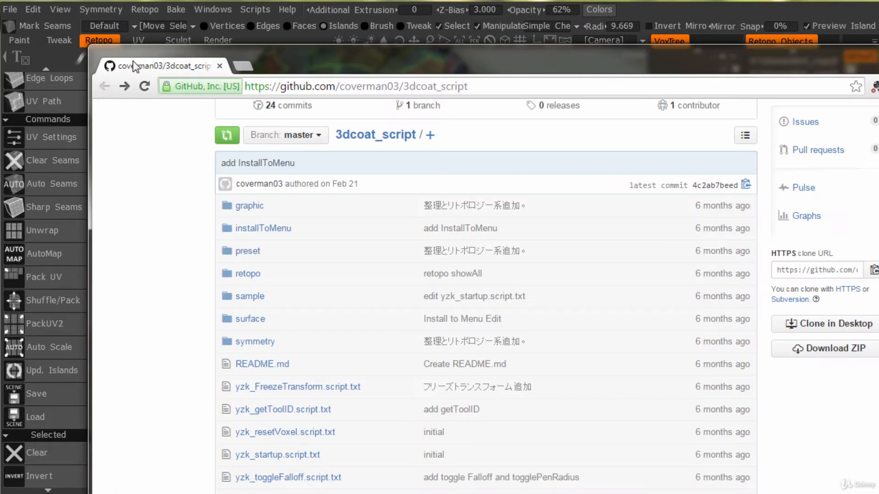
left_click_drag(567, 66, 536, 45)
left_click(221, 253)
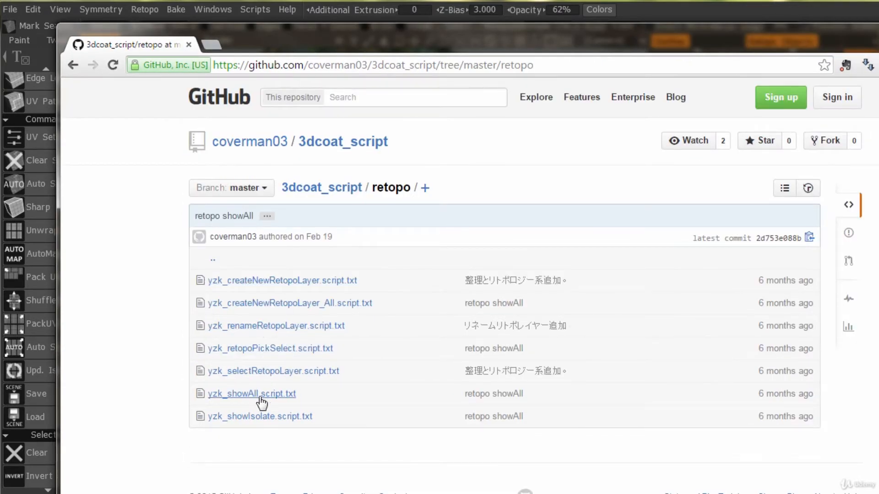
left_click(293, 416)
Copy the entire yzk_showIsolate script code and place it in the yzk_decimateAndClean Notepad window.
left_click_drag(244, 308, 412, 493)
left_click_drag(727, 47, 730, 0)
scroll(412, 320, "down", 2)
left_click_drag(281, 493, 229, 125)
key("ctrl+c")
left_click_drag(878, 138, 561, 135)
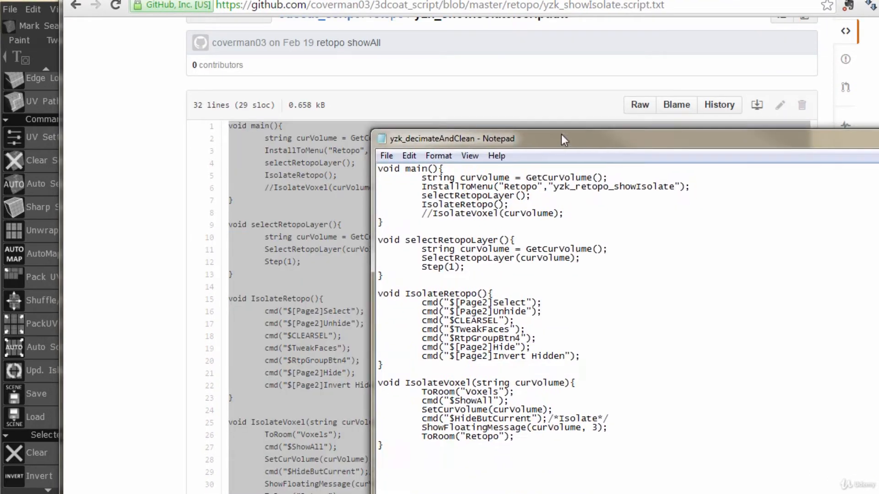
Switch back to 3DCoat, hide the Male_copy055 retopo object, and run the yzk_showIsolate script on Male_copy026.
key("alt+Tab")
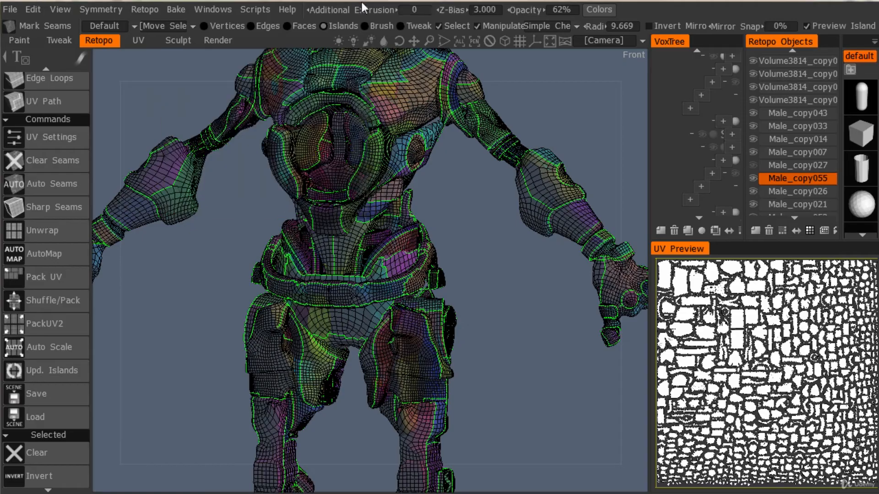
left_click(753, 179)
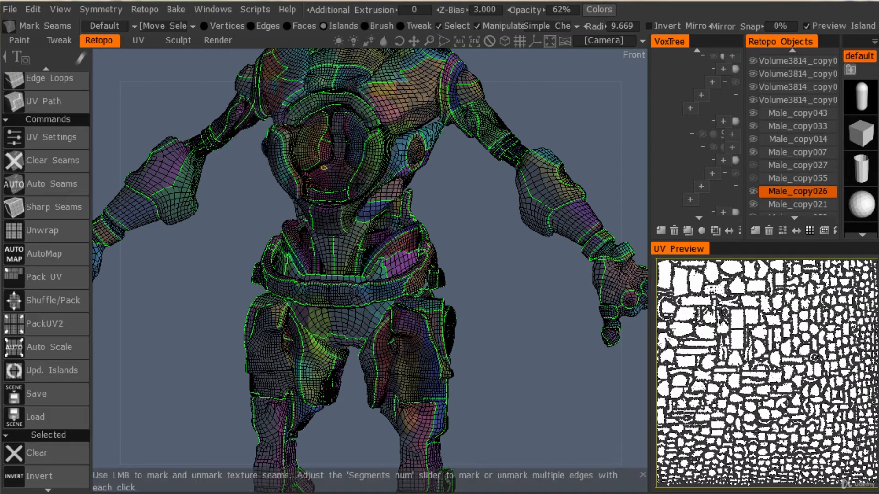
left_click_drag(491, 262, 610, 157, "alt")
middle_click_drag(536, 277, 547, 206, "alt")
right_click_drag(548, 206, 486, 280, "alt")
left_click(255, 9)
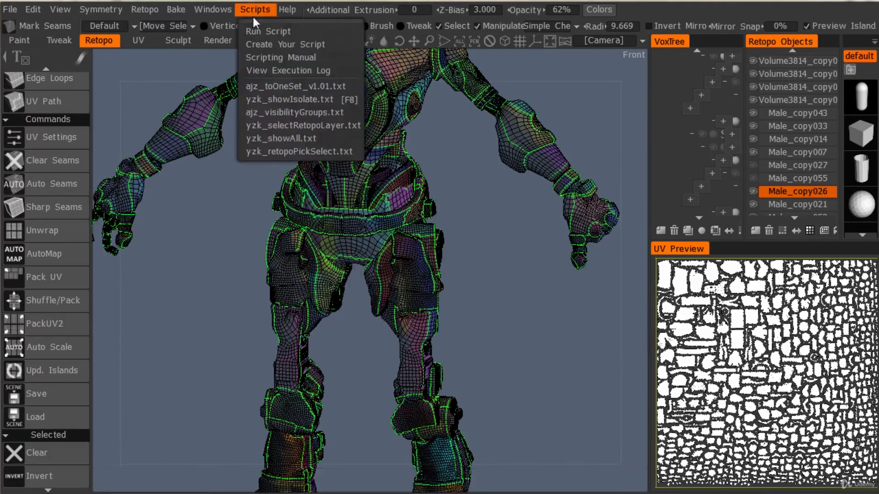
left_click(320, 99)
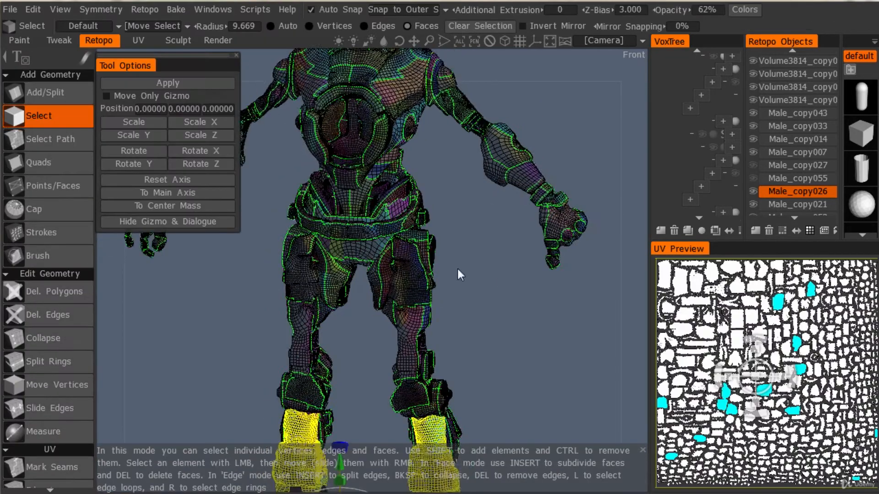
Run the yzk_showIsolate script again on Male_copy026, and toggle that object's isolation on and back off in the retopo objects.
middle_click_drag(476, 403, 497, 264, "alt")
mouse_move(497, 264)
left_mouse_down("alt")
mouse_move(414, 276)
mouse_move(439, 266)
mouse_move(499, 270)
left_mouse_up("alt")
left_click(255, 9)
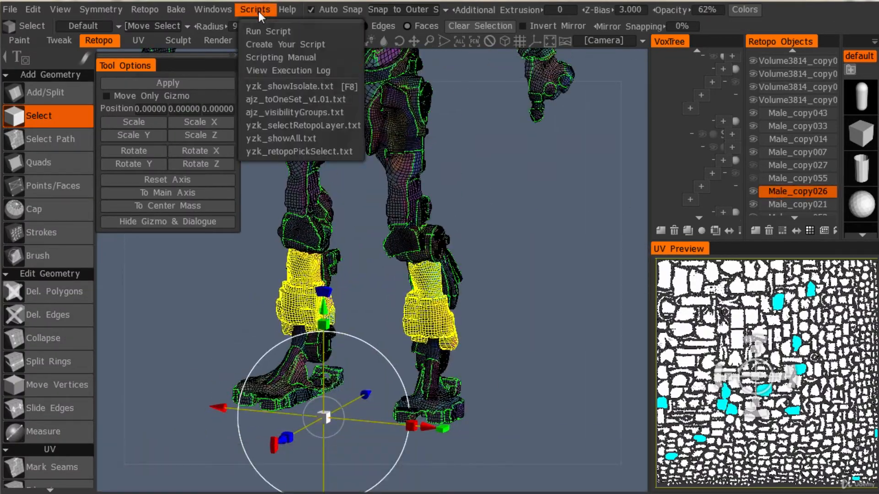
left_click(320, 87)
left_click_drag(492, 260, 583, 208, "alt")
mouse_move(499, 274)
left_mouse_down("alt")
mouse_move(444, 298)
mouse_move(499, 286)
left_mouse_up("alt")
left_click(754, 192, "alt")
left_click(753, 192, "alt")
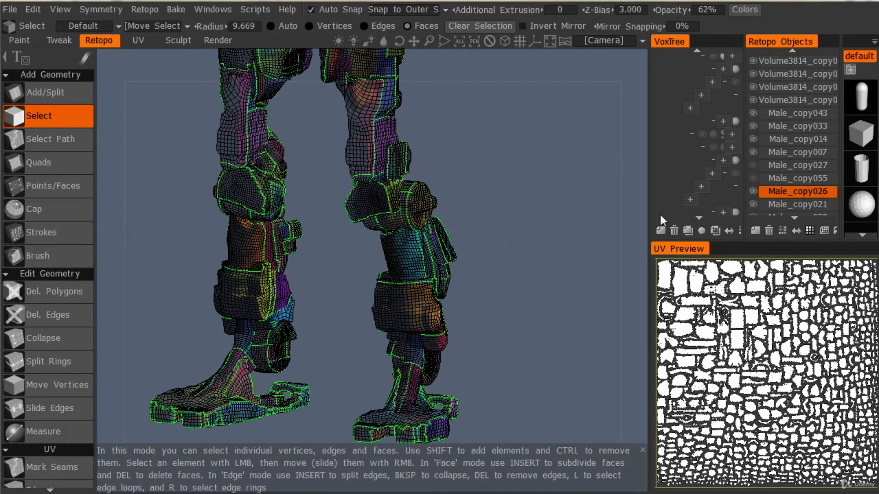
Assign F7 as the hotkey for the yzk_retopoPickSelect script.
left_click(259, 11)
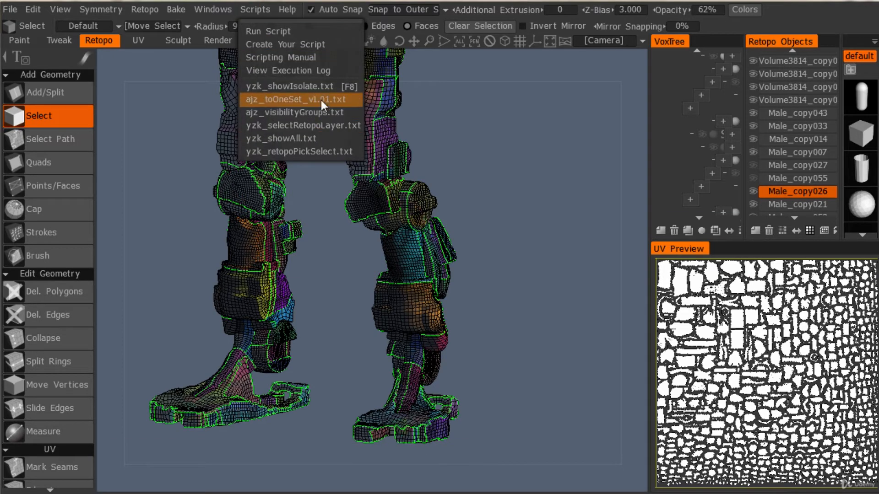
left_click(320, 150)
left_click(255, 11)
key("End")
key("F7")
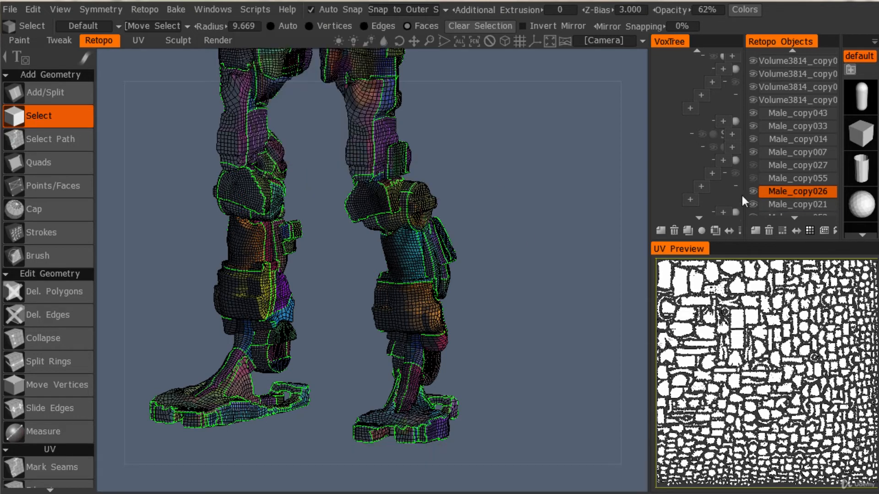
Pick and isolate Male_copy055 with the yzk_retopoPickSelect script, and run the script once more on it.
left_click(255, 10)
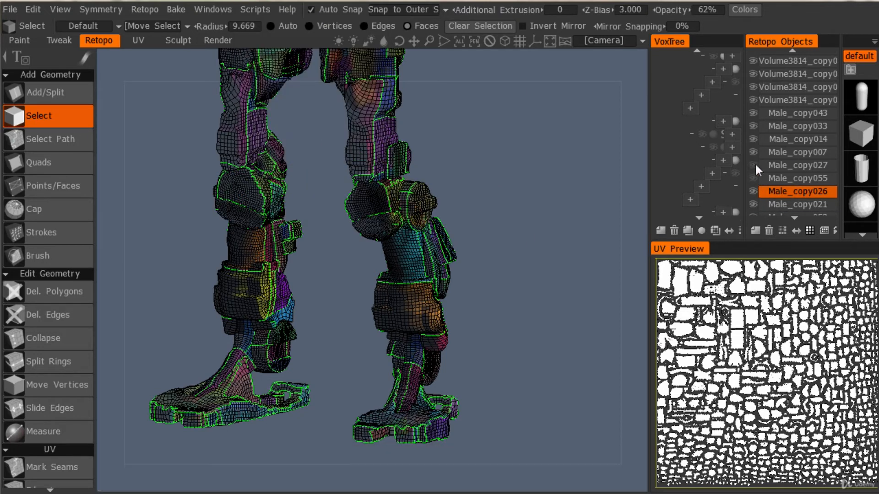
key("F7")
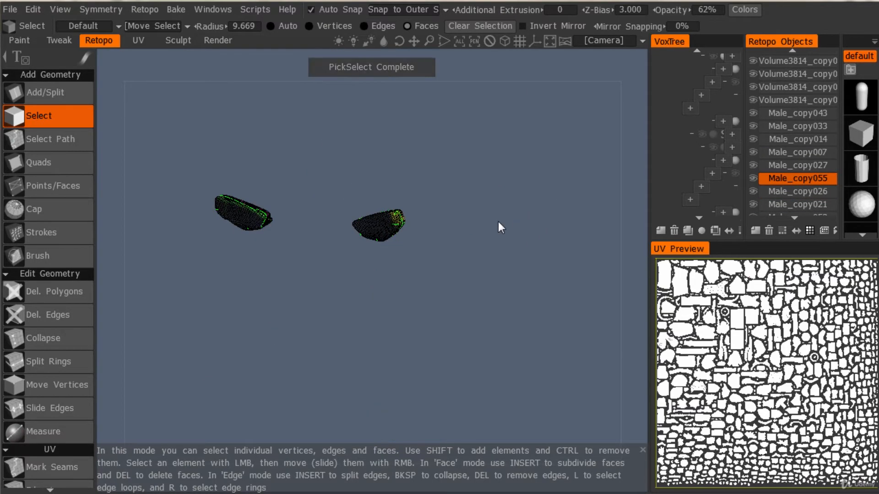
left_click(110, 26)
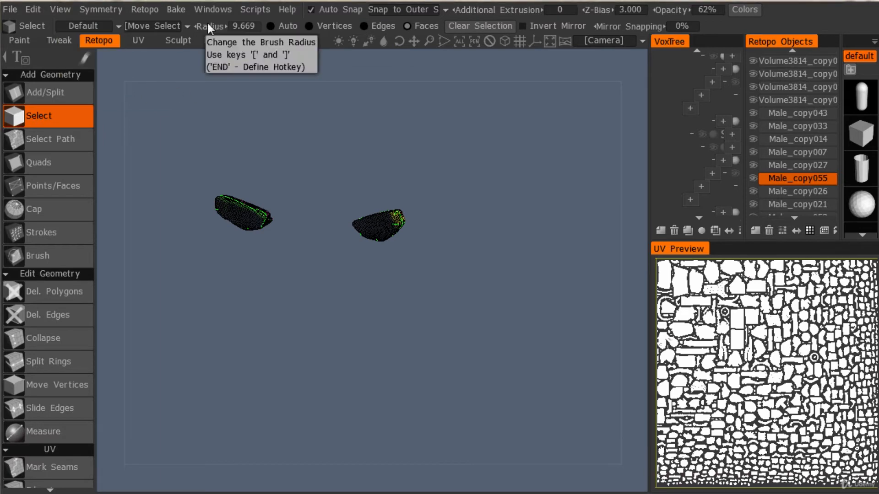
left_click(256, 10)
left_click(314, 87)
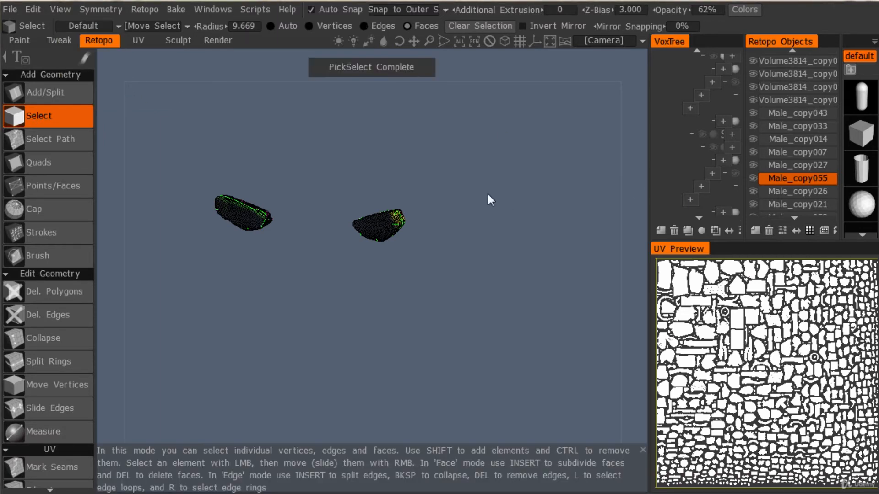
left_click(257, 9)
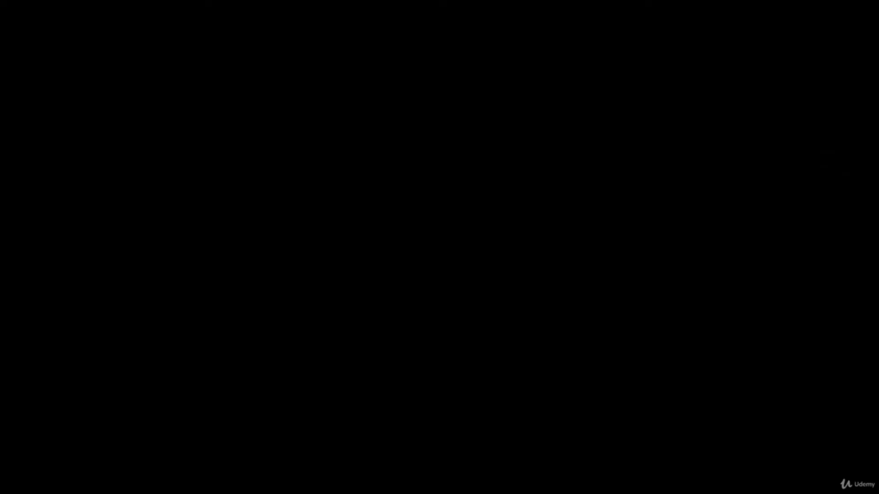